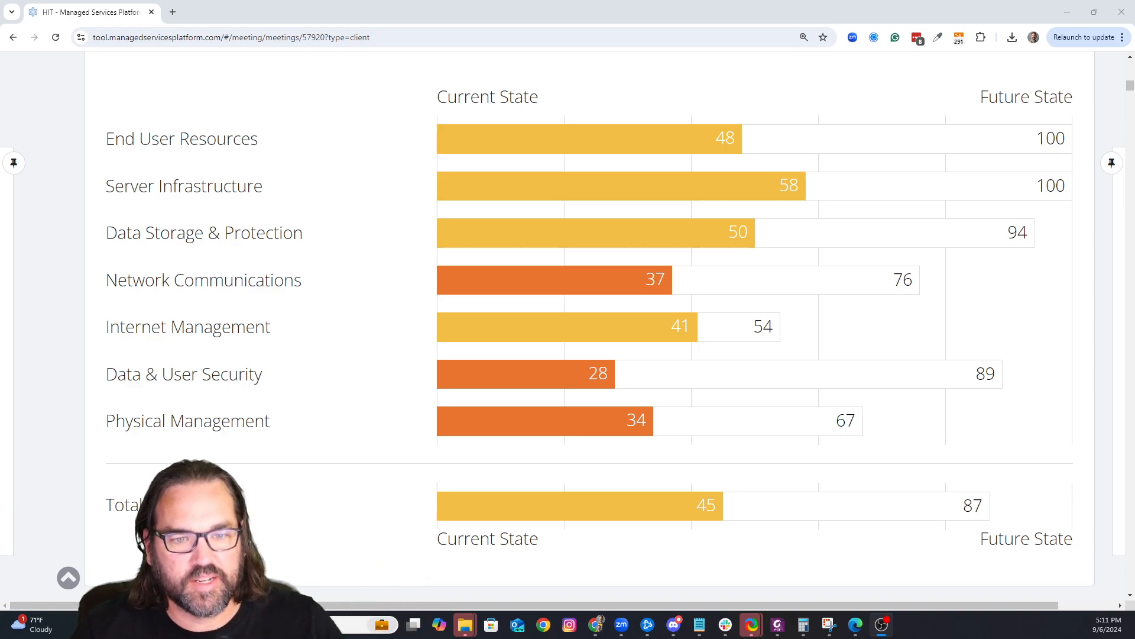
Step: Review the statements, current and future states and recommendations in the report's End User Resources section
click(241, 140)
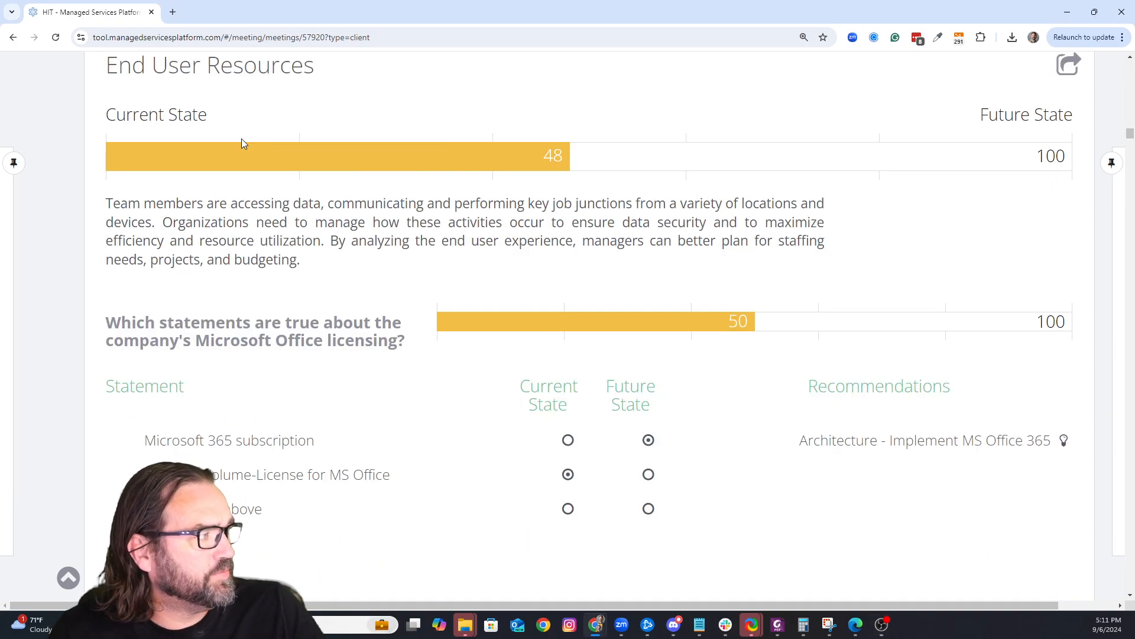
scroll(266, 207, down, 4)
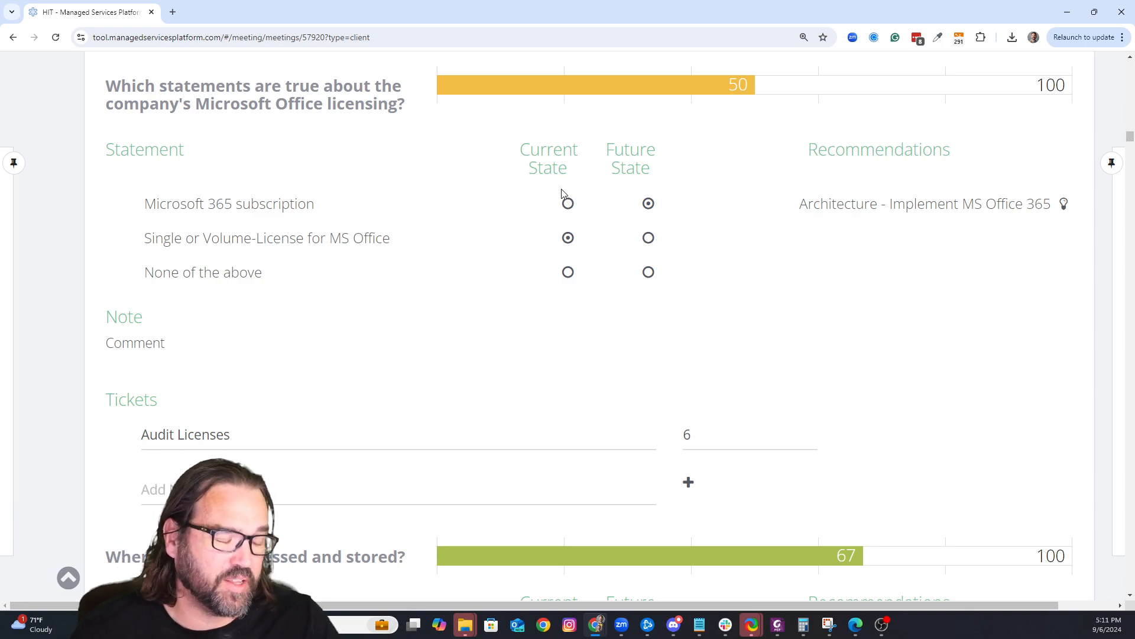
scroll(464, 210, down, 15)
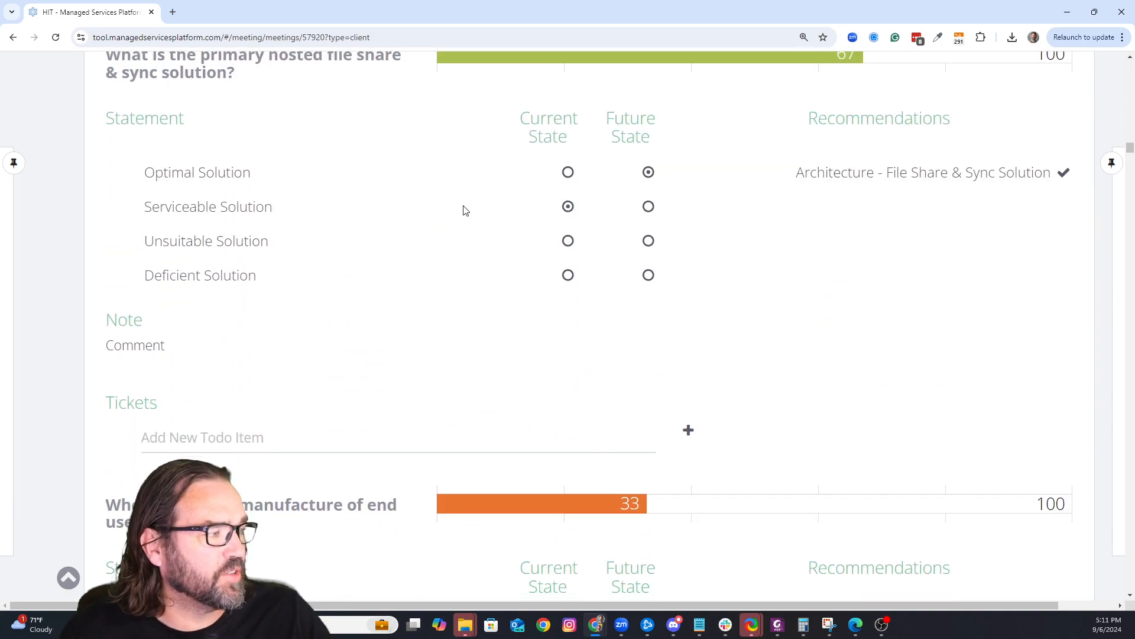
scroll(464, 210, down, 5)
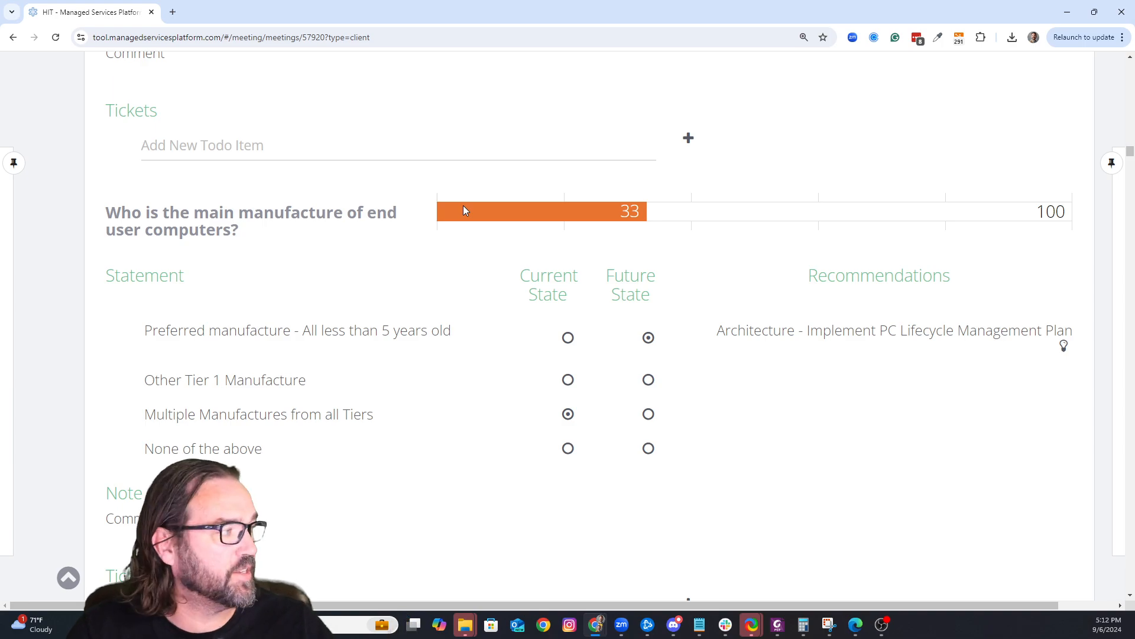
scroll(463, 207, up, 15)
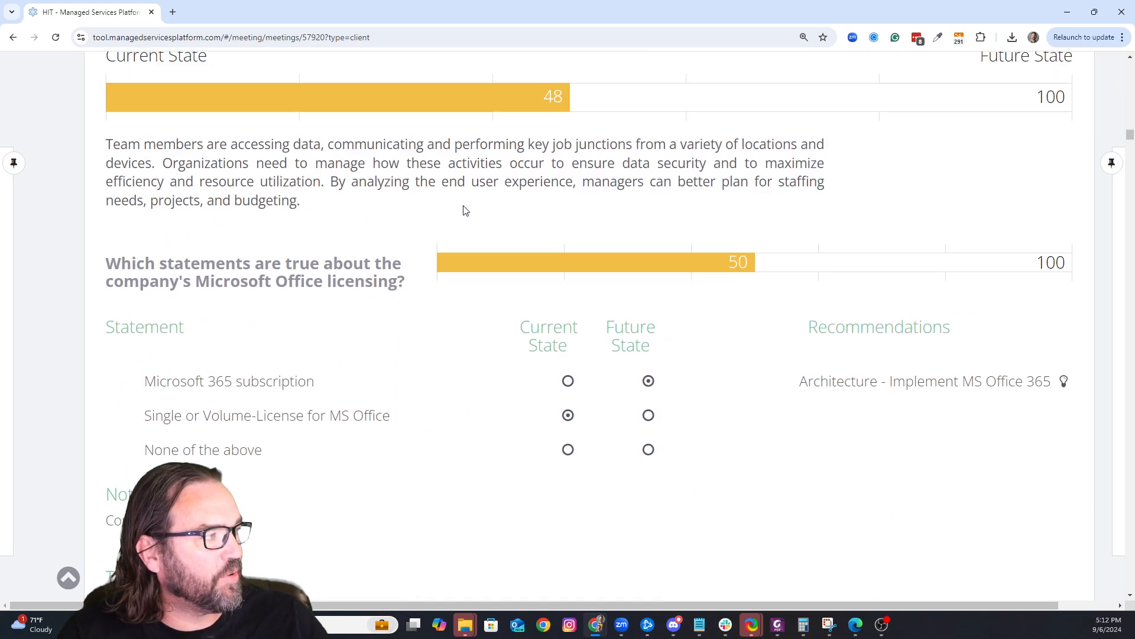
scroll(466, 211, up, 20)
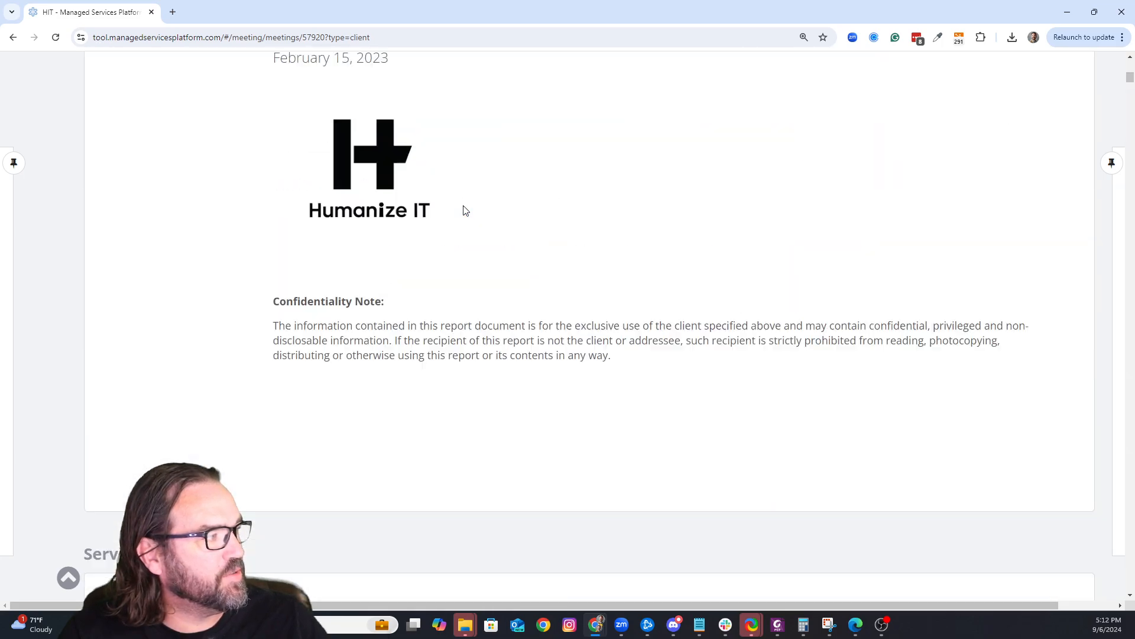
scroll(465, 211, up, 8)
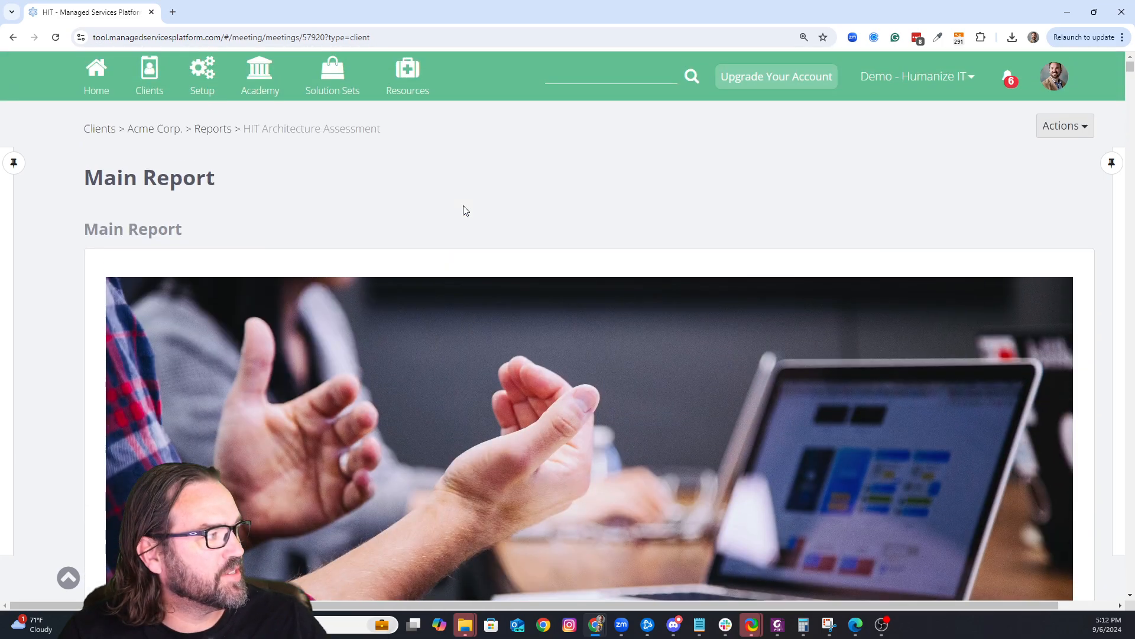
Step: Open the asset list of the Acme Corp. client and show the depreciation date filter
click(157, 129)
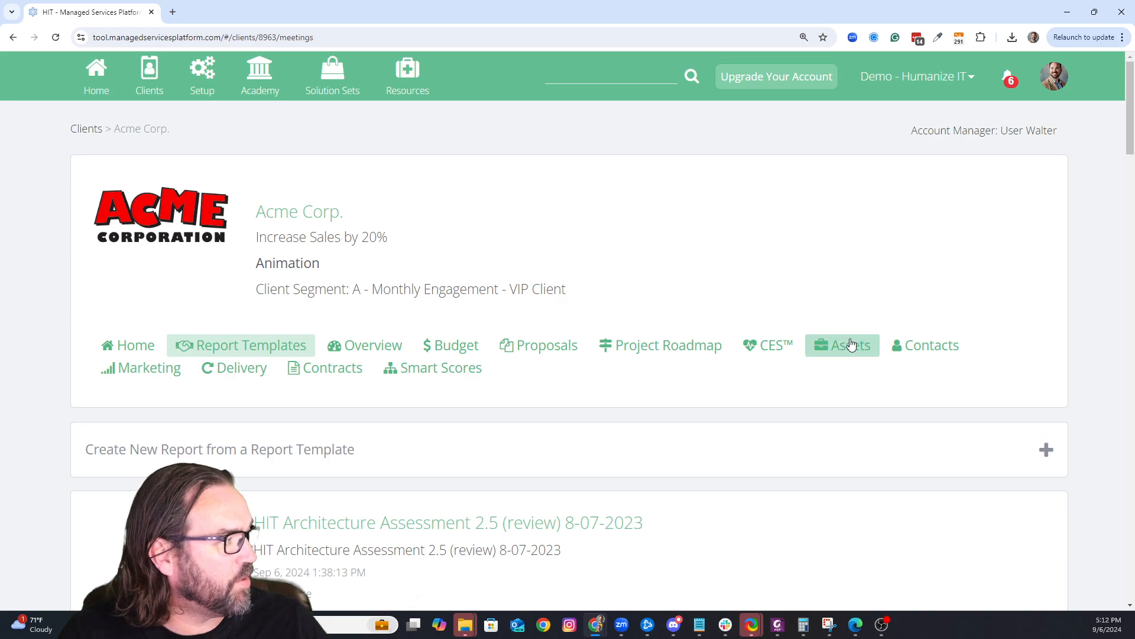
click(851, 345)
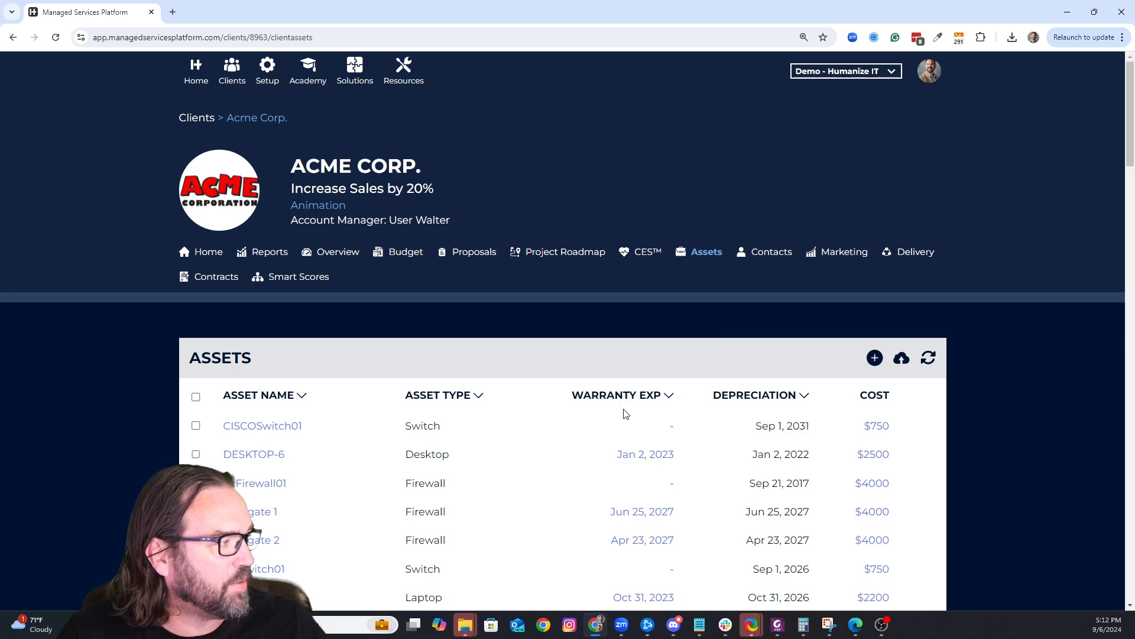
click(788, 405)
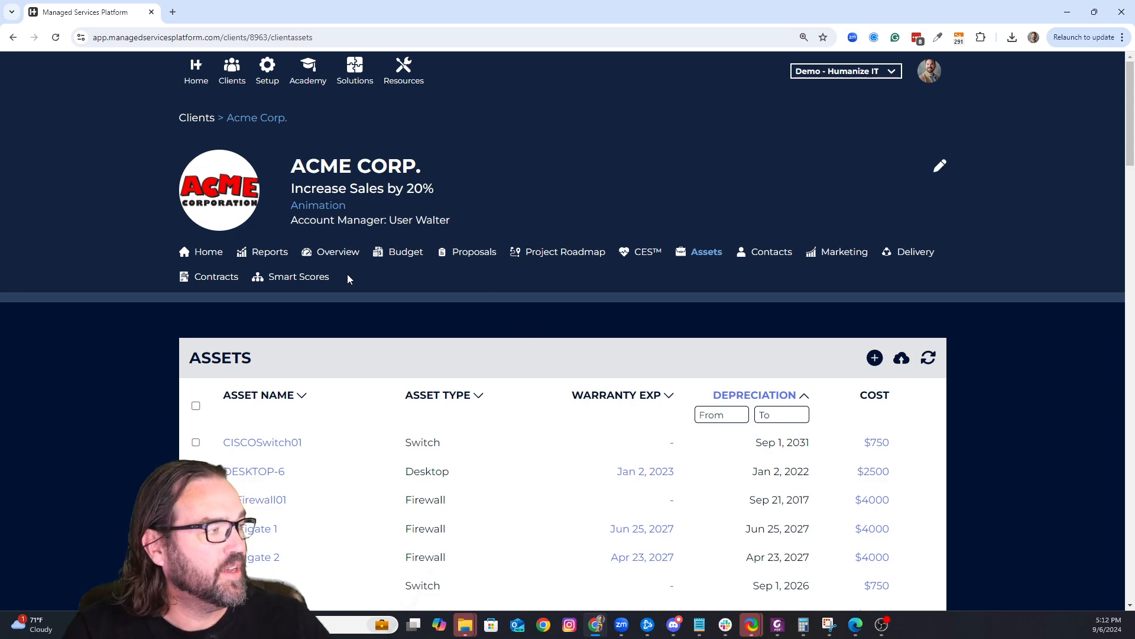
Step: Open smart score management for Acme Corp. and import the SAN Standardization assessment under Data Storage and Protection
click(326, 278)
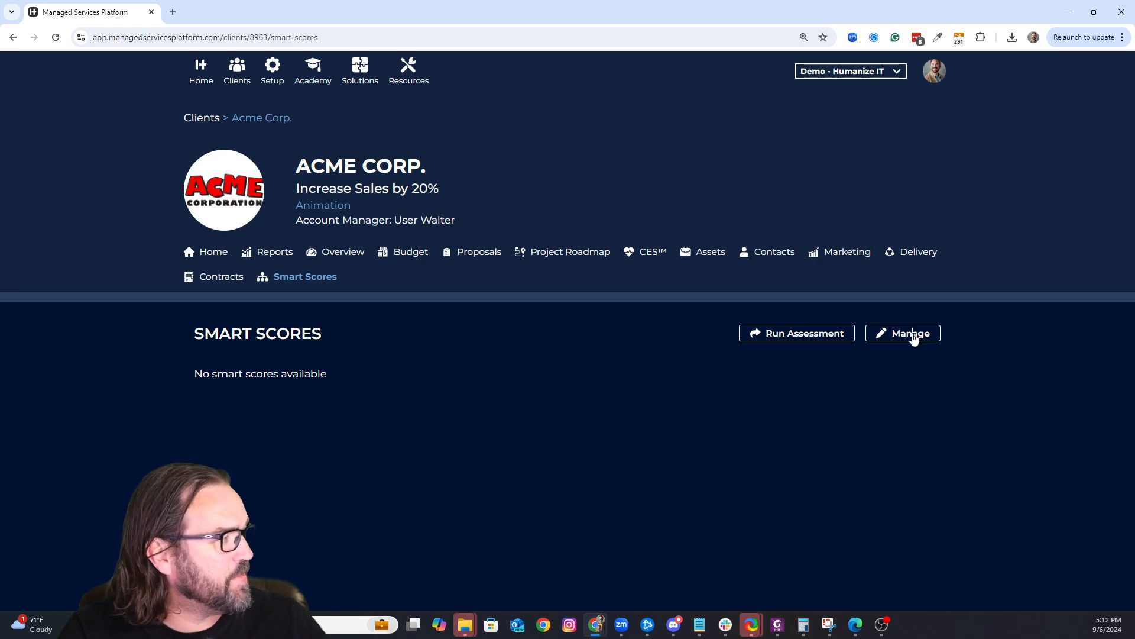
click(911, 333)
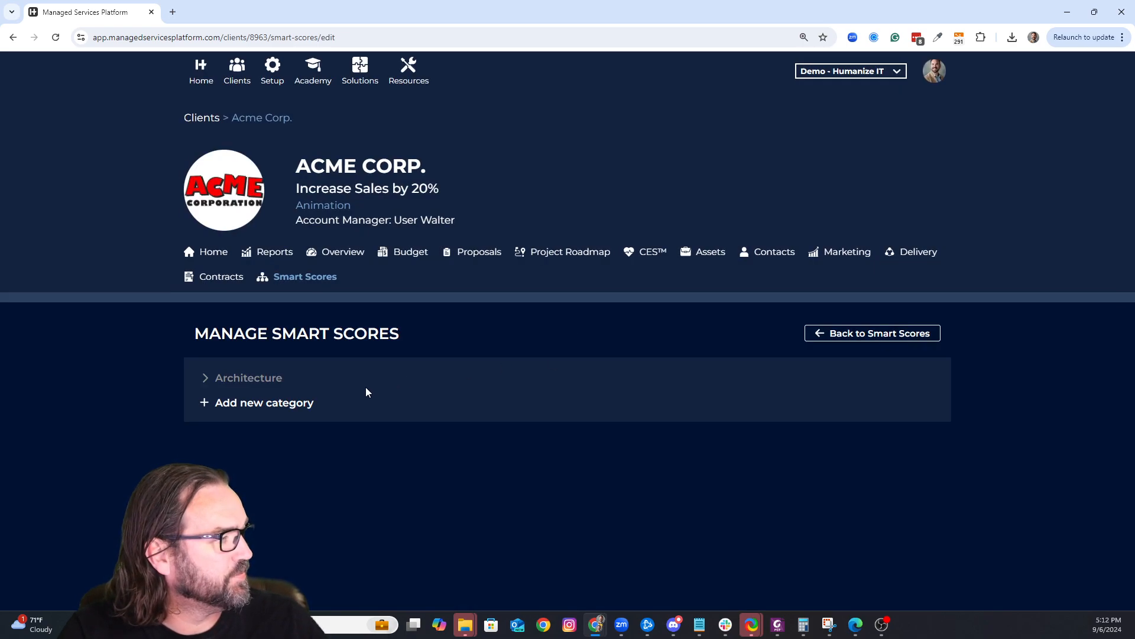
click(203, 377)
click(221, 395)
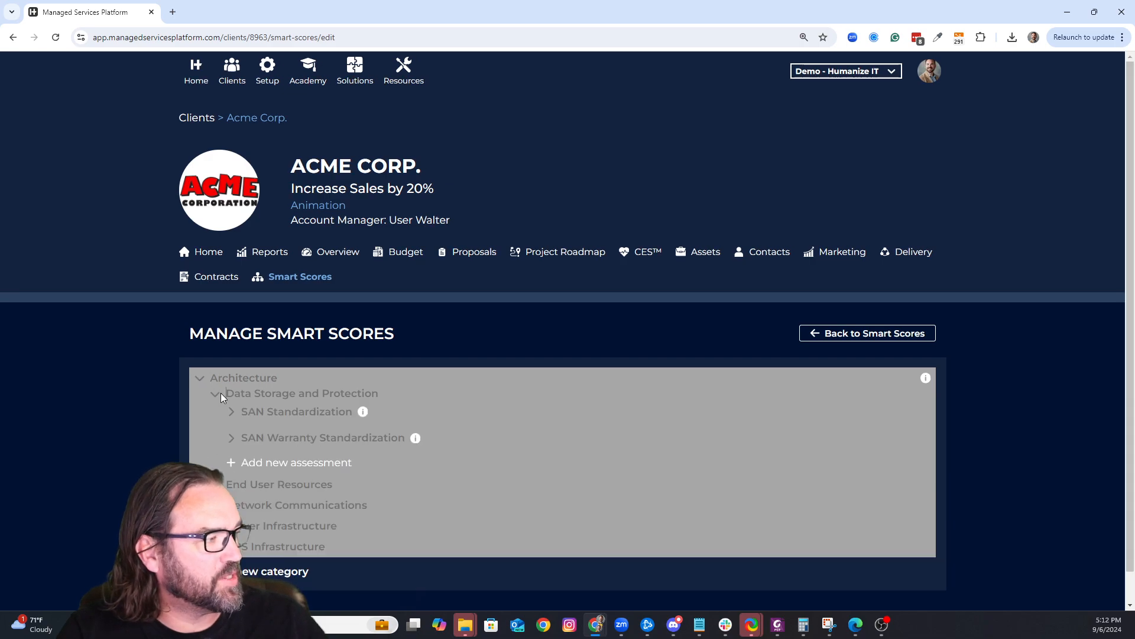
mouse_move(409, 410)
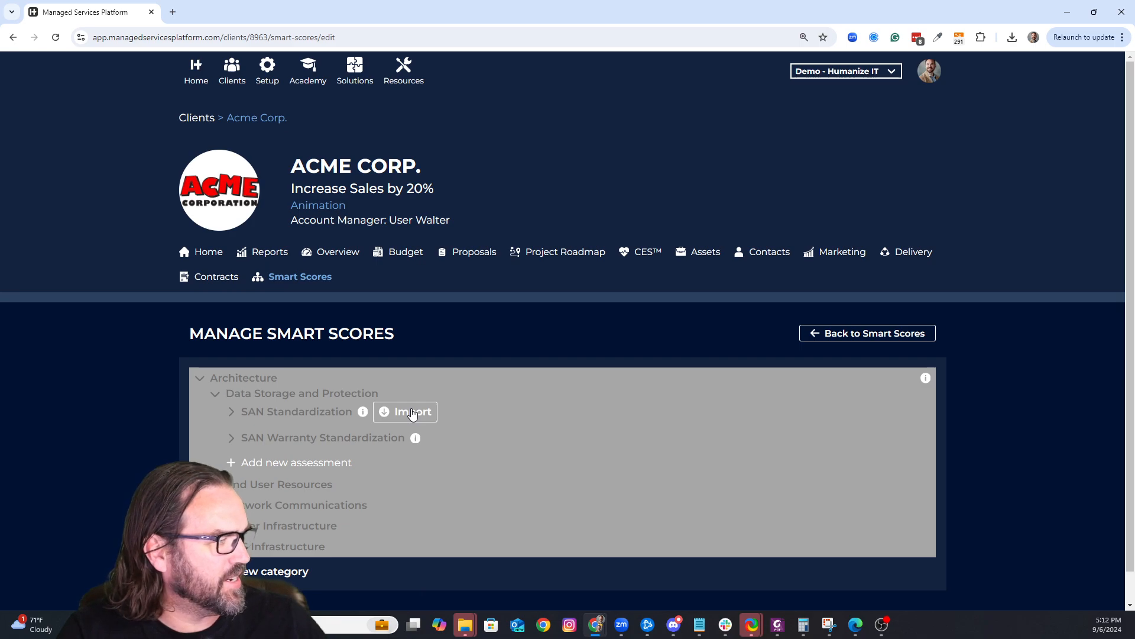
click(412, 412)
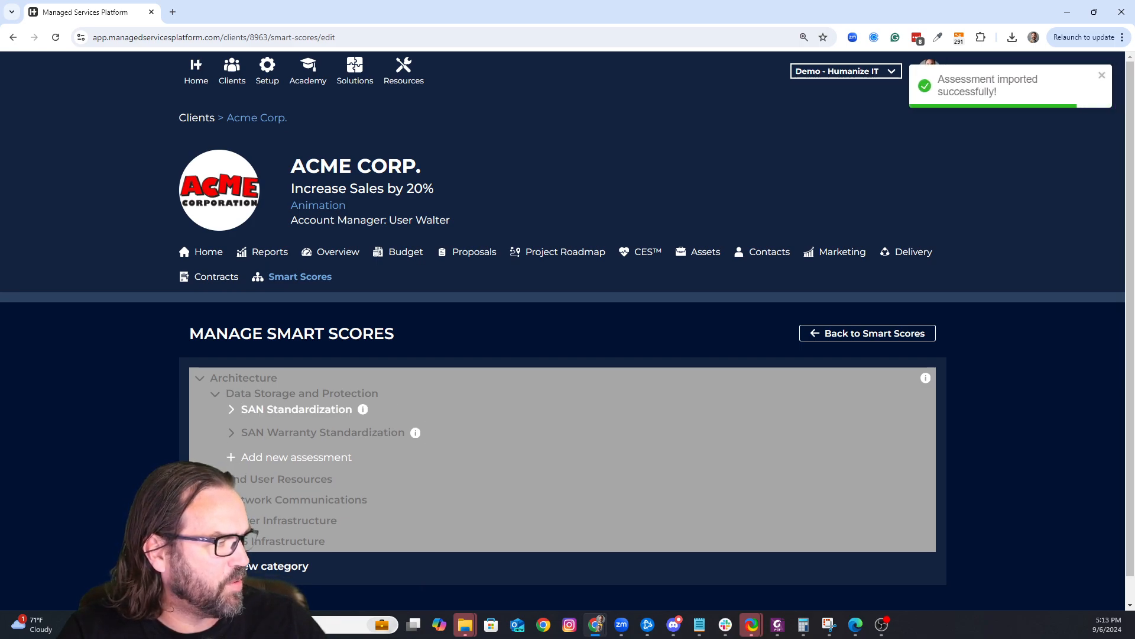
Step: Import the Laptops Standardization and Workstation Standardization assessments under End User Resources
click(218, 479)
click(431, 499)
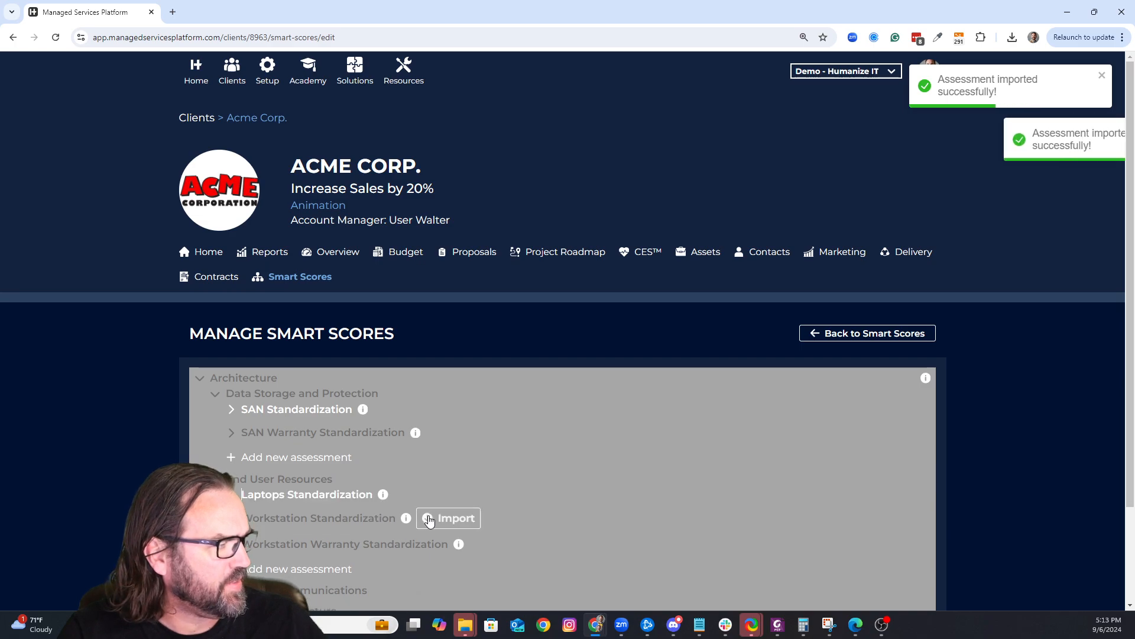
click(432, 520)
Step: Import the Firewall, Firewall Warranty, Switch, Switch Warranty and Wireless Standardization assessments under Network Communications
scroll(433, 520, down, 2)
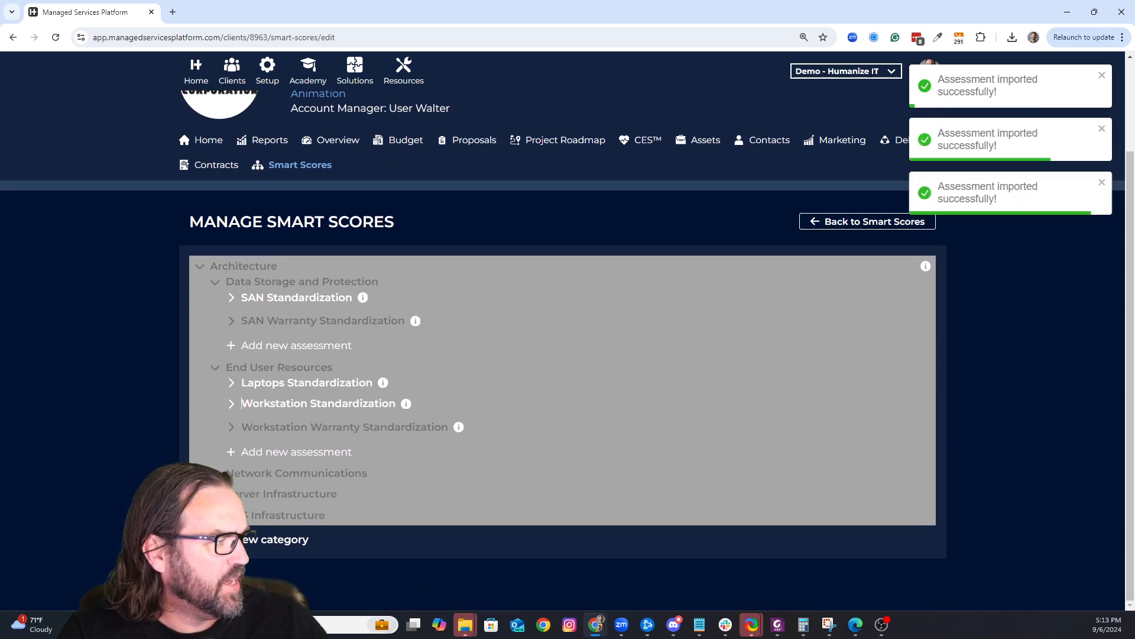
click(218, 473)
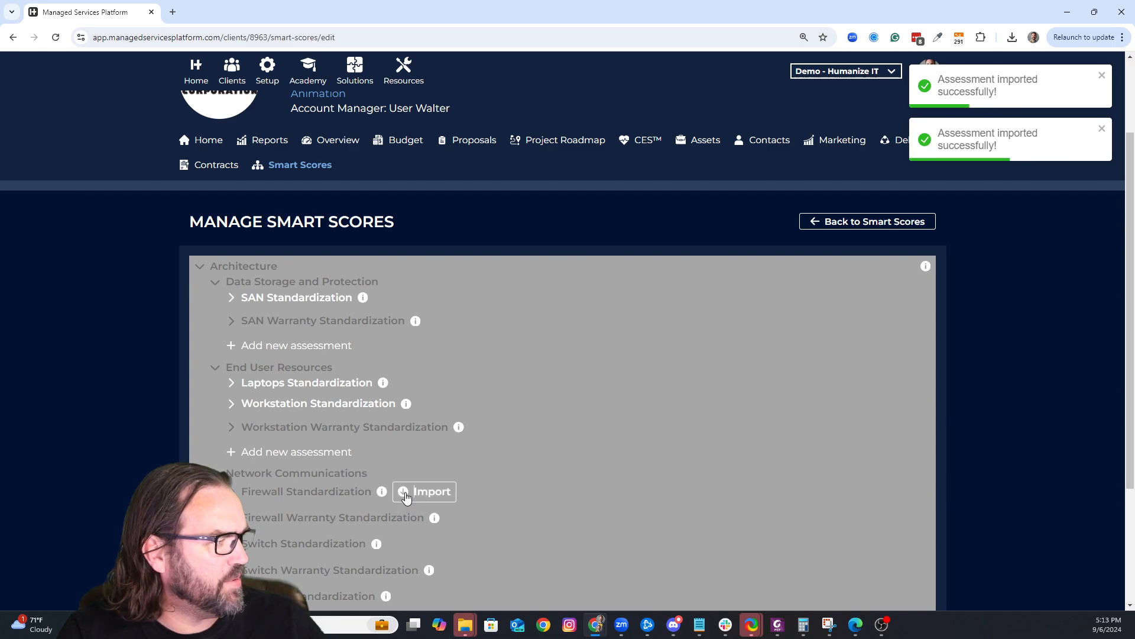
click(431, 489)
click(457, 523)
click(423, 532)
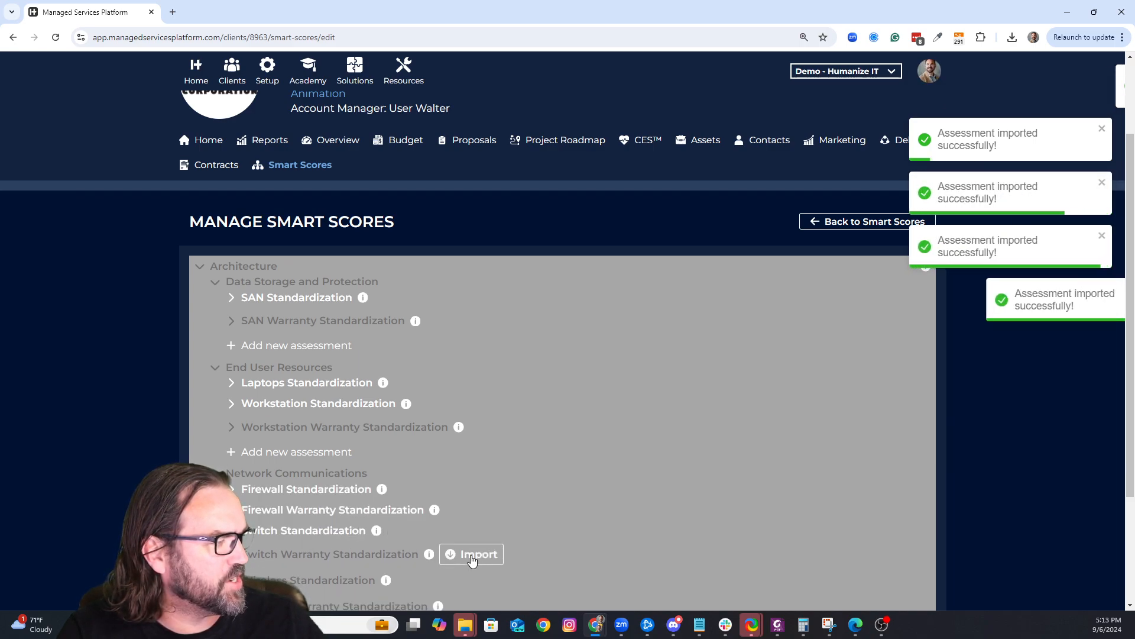
click(477, 553)
click(420, 575)
Step: Import the Server Standardization and Server Warranty Standardization assessments under Server Infrastructure
scroll(414, 544, down, 3)
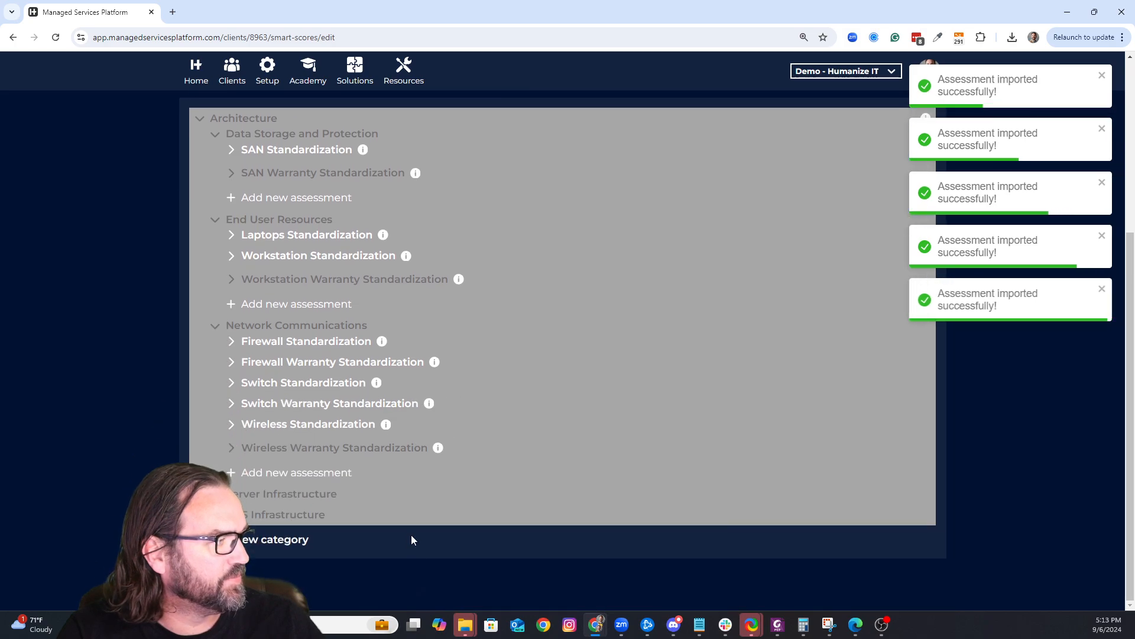
click(241, 494)
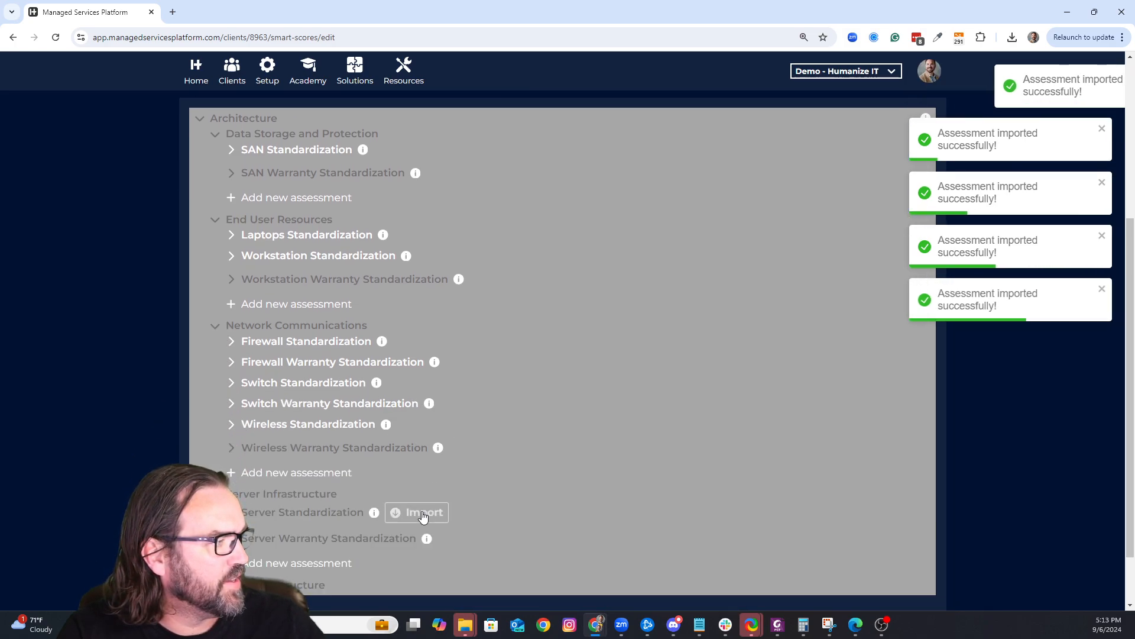
click(418, 518)
click(444, 536)
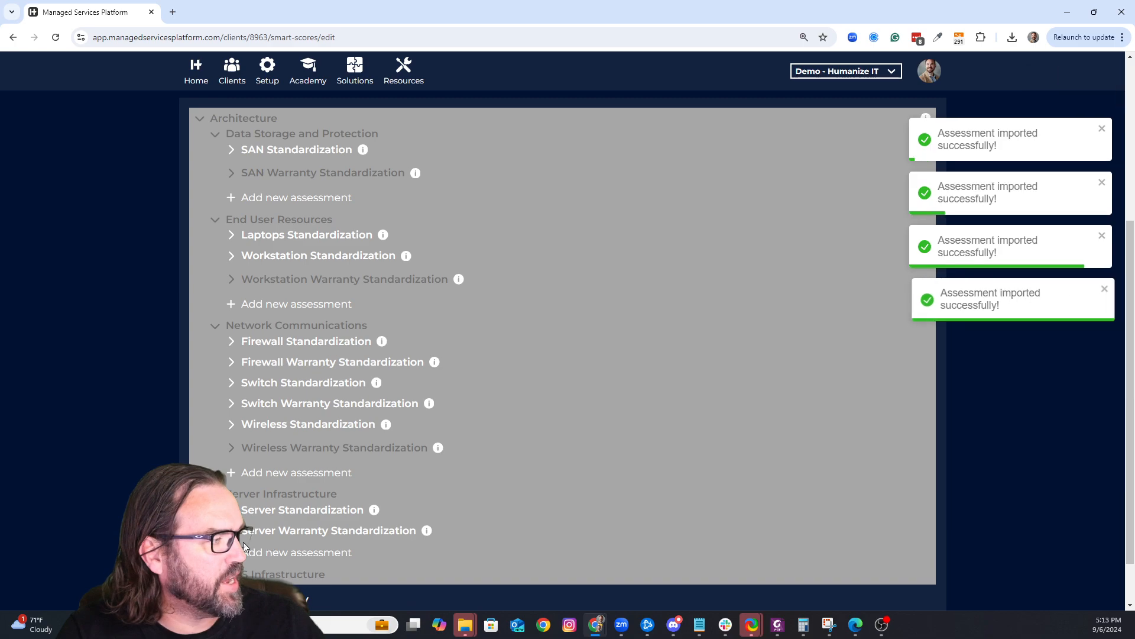
Step: Check the manufacturer rules of UPS Standardization under UPS Infrastructure and import that assessment
click(216, 574)
scroll(218, 569, down, 3)
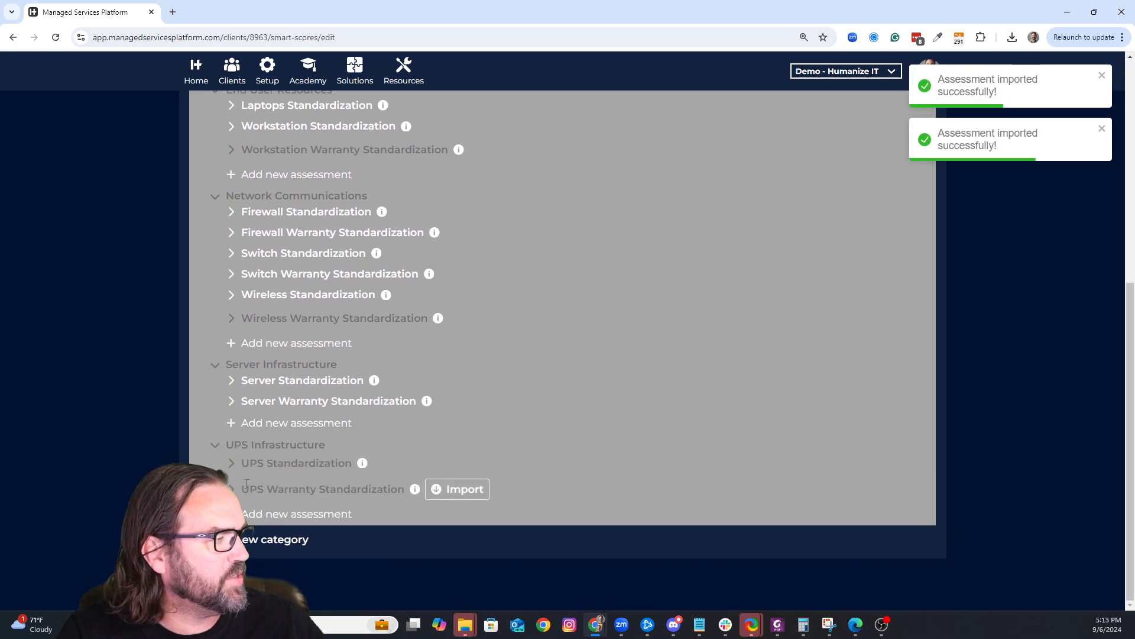
click(233, 462)
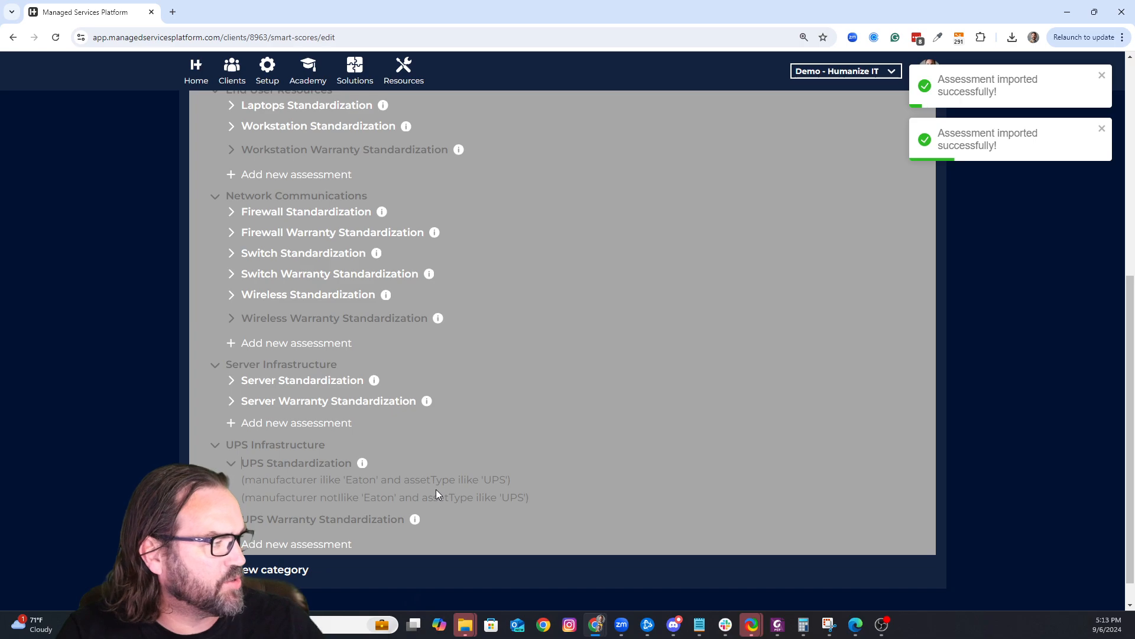
mouse_move(398, 466)
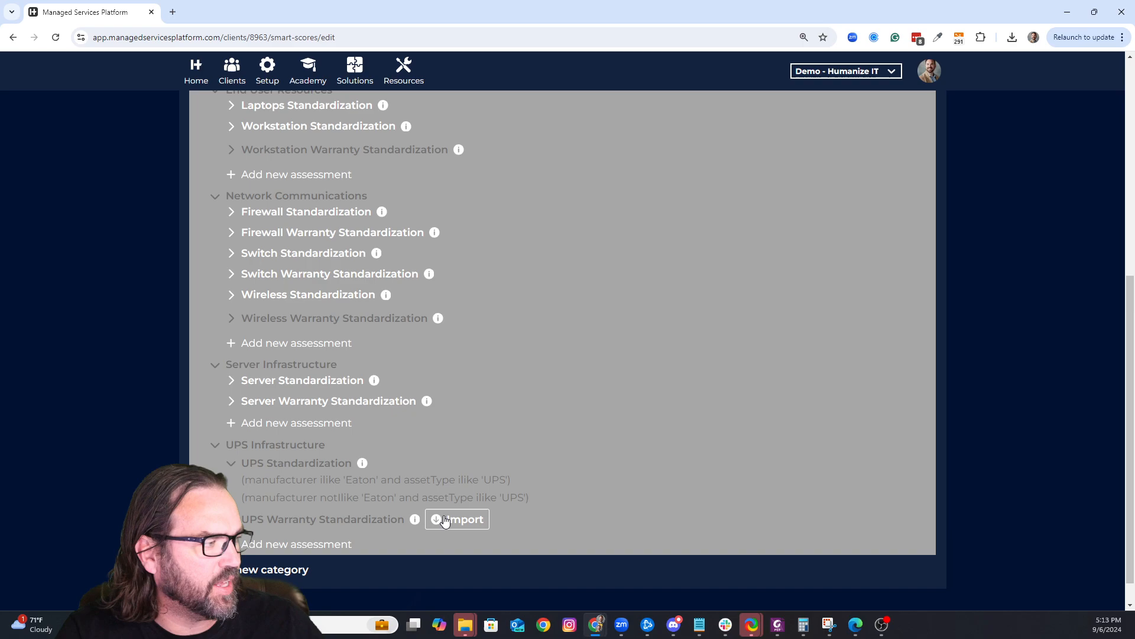
click(446, 521)
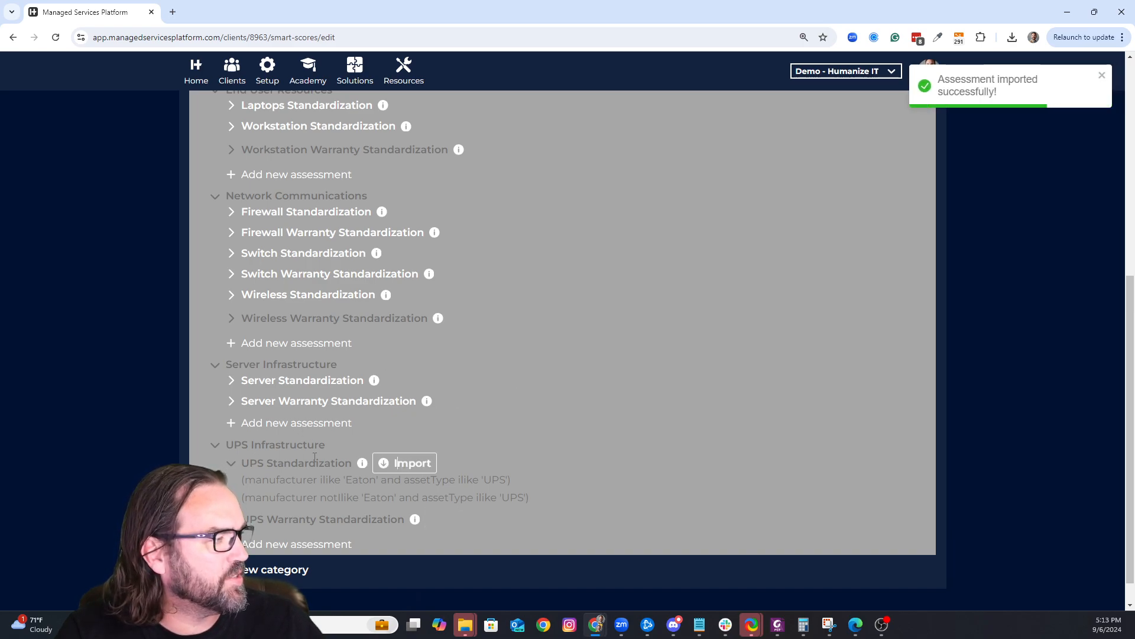
mouse_move(363, 467)
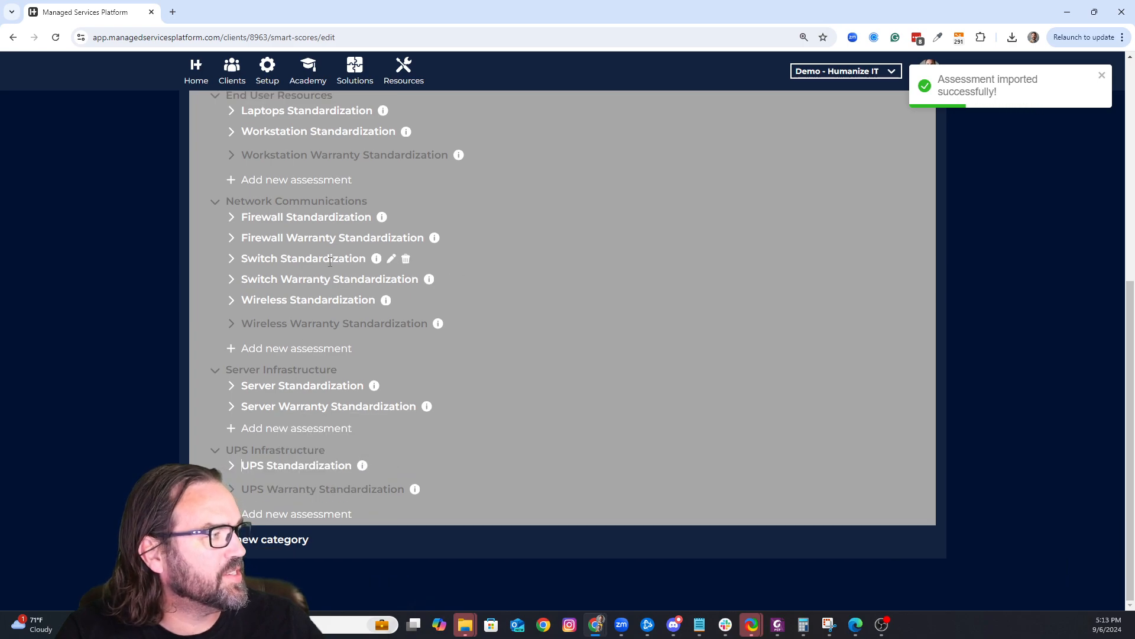
Step: Return to the client's smart scores and run all assessments in the Architecture category
scroll(330, 262, up, 7)
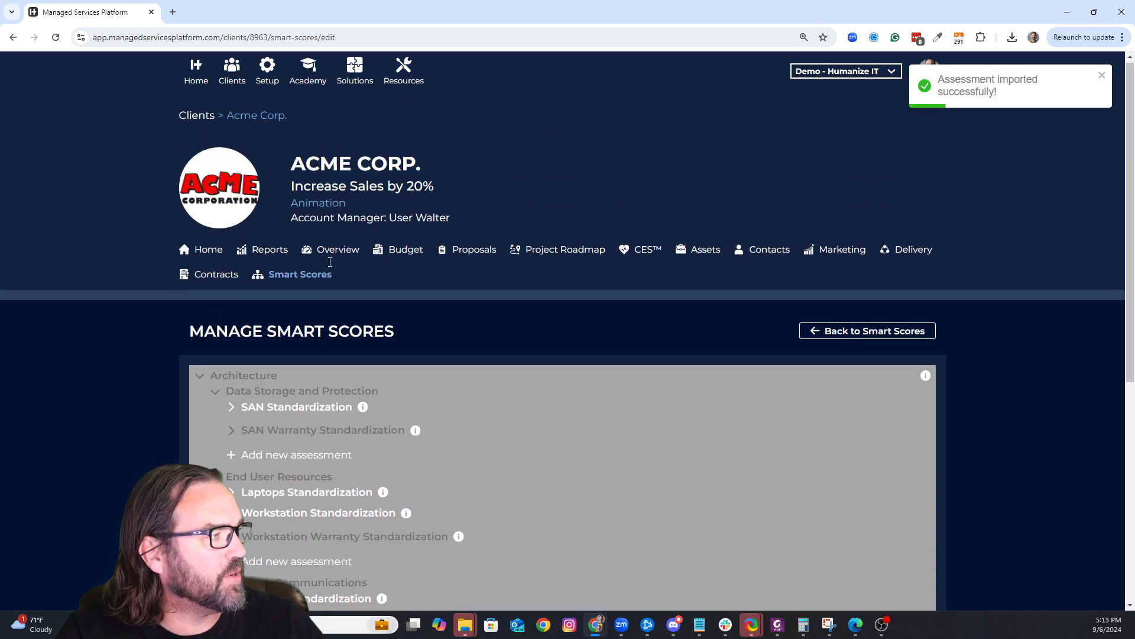
click(849, 331)
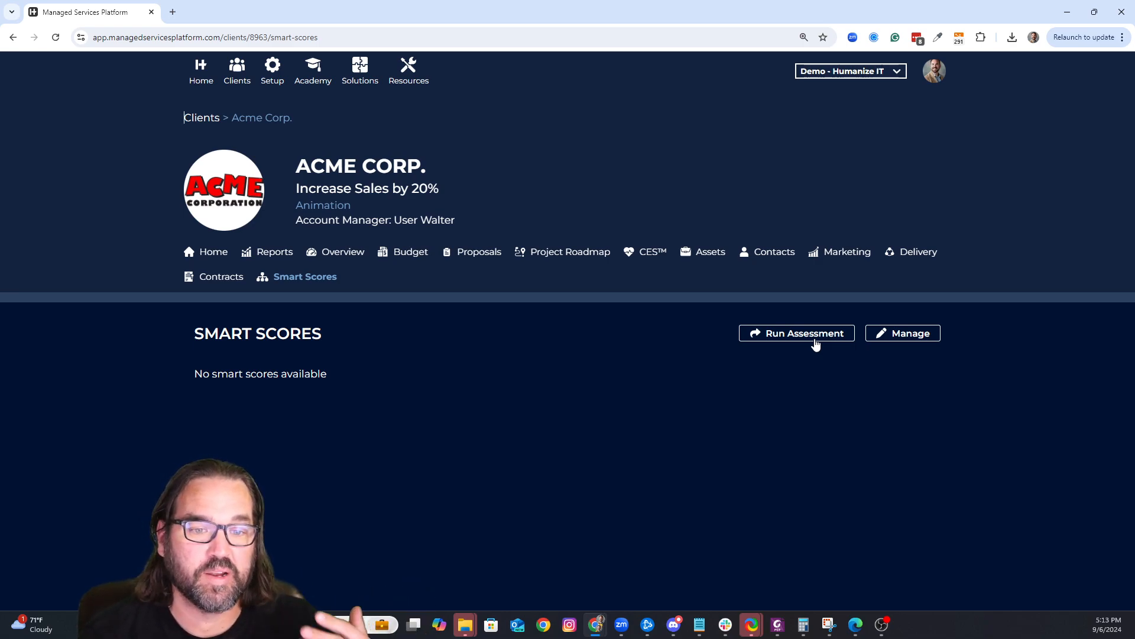
click(812, 336)
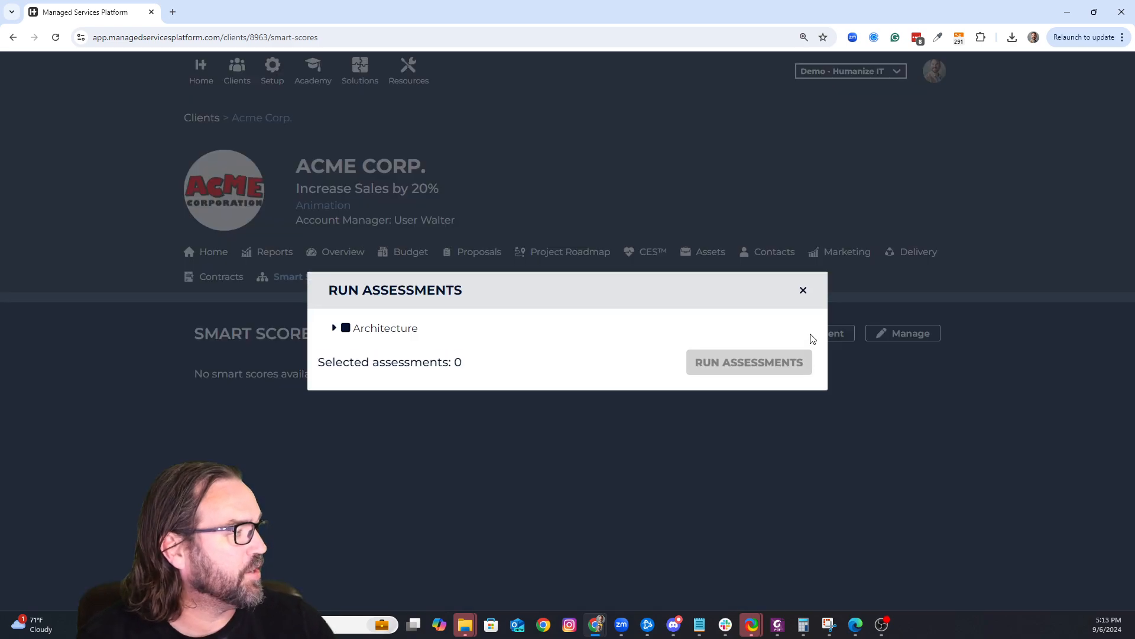
click(346, 328)
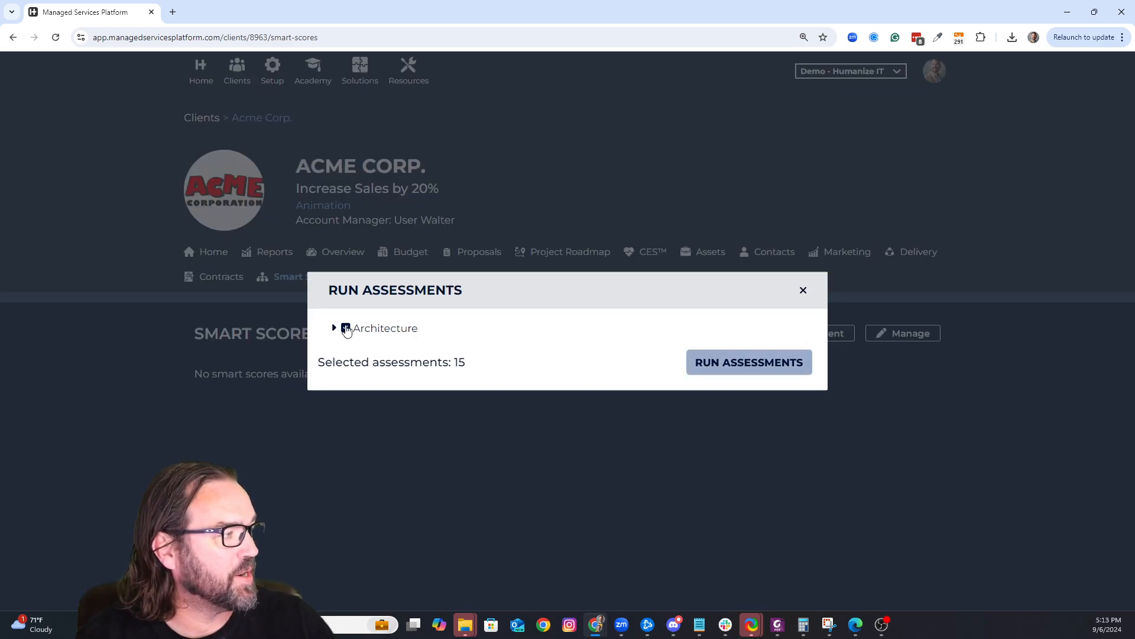
click(714, 364)
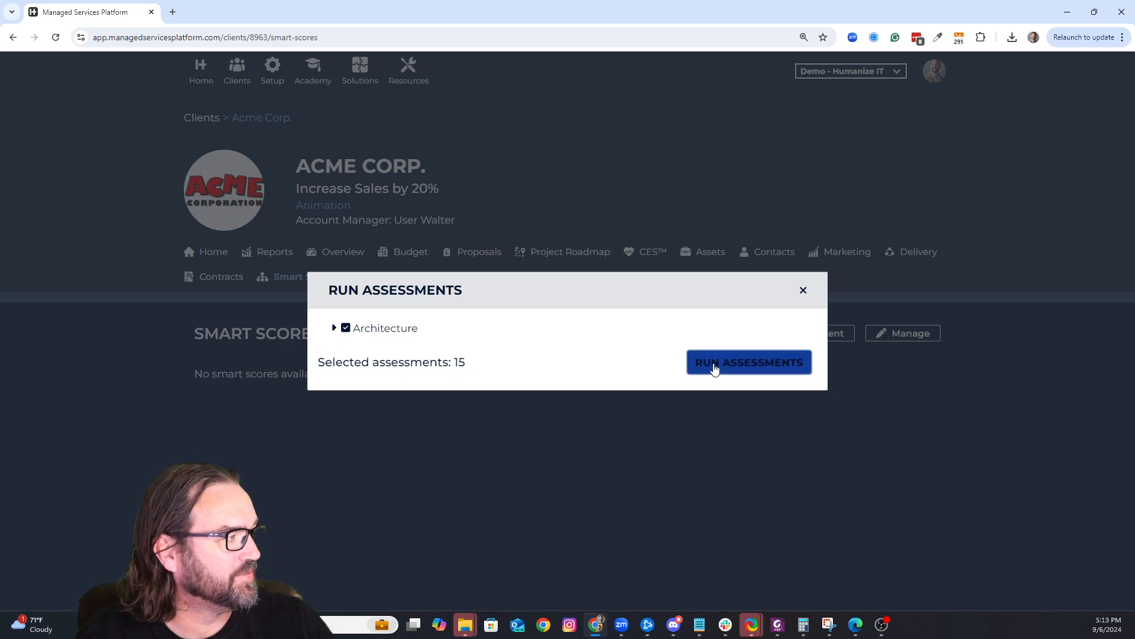
Step: Examine which assets and costs are behind the switch, firewall and laptop project recommendations
mouse_move(444, 401)
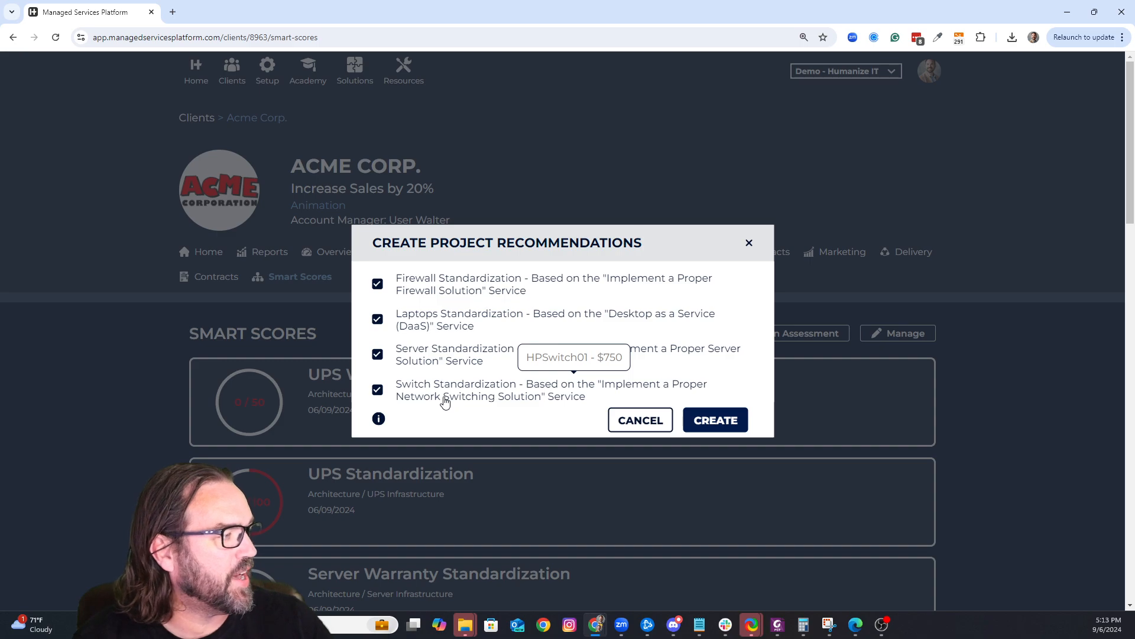
mouse_move(458, 295)
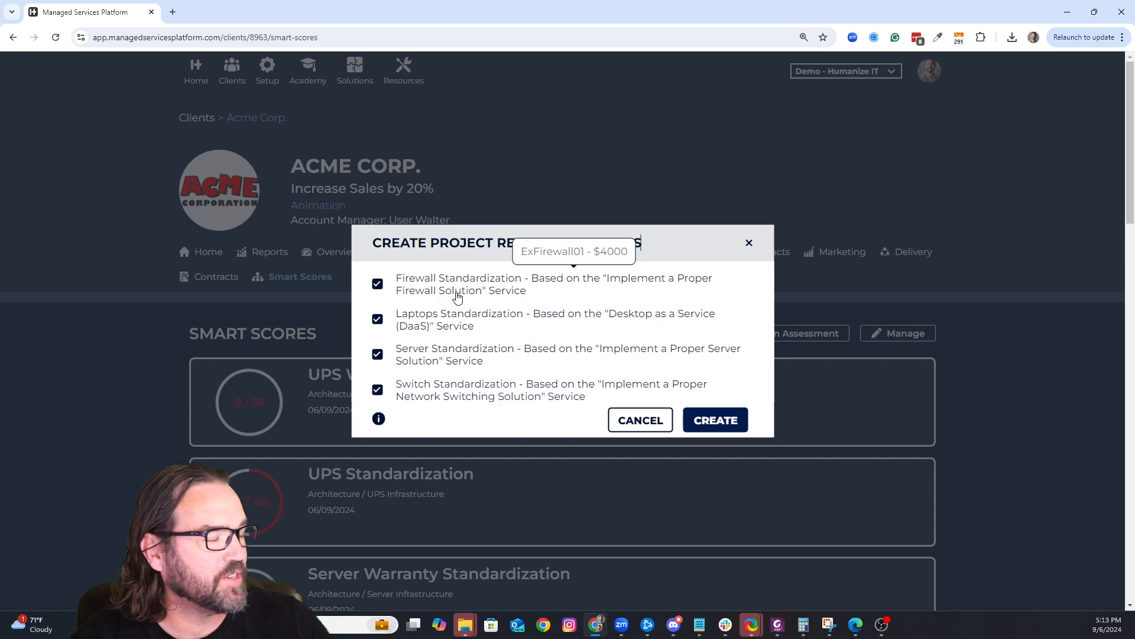
mouse_move(463, 326)
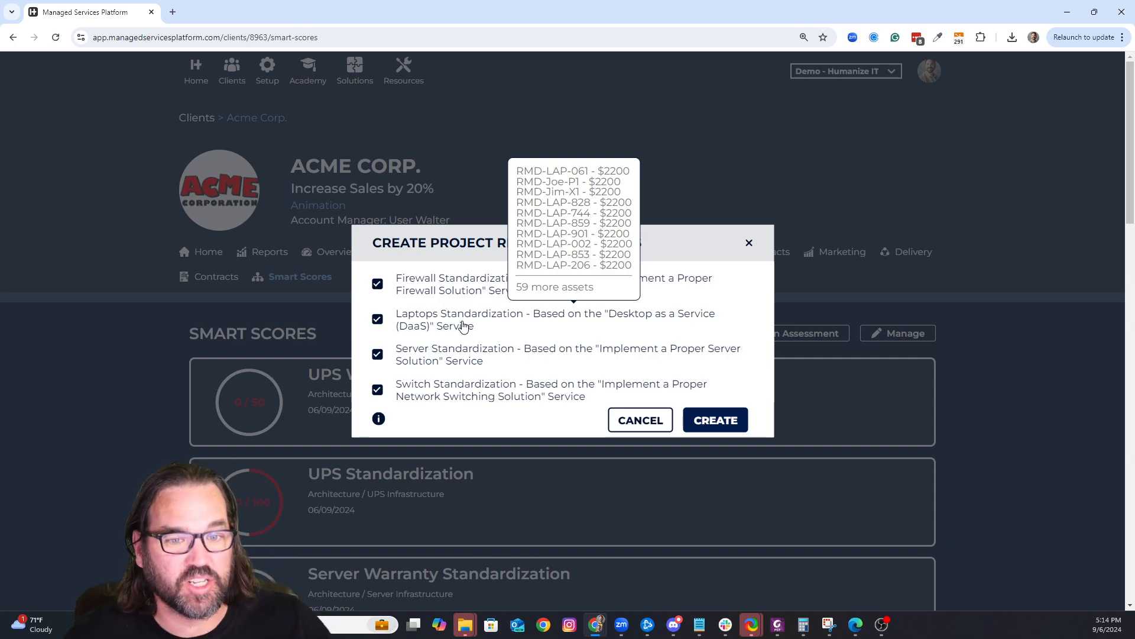
Step: Create the firewall, laptop, server and switch standardization project recommendations, check the proposed projects, and dismiss the proposal without saving
mouse_move(467, 347)
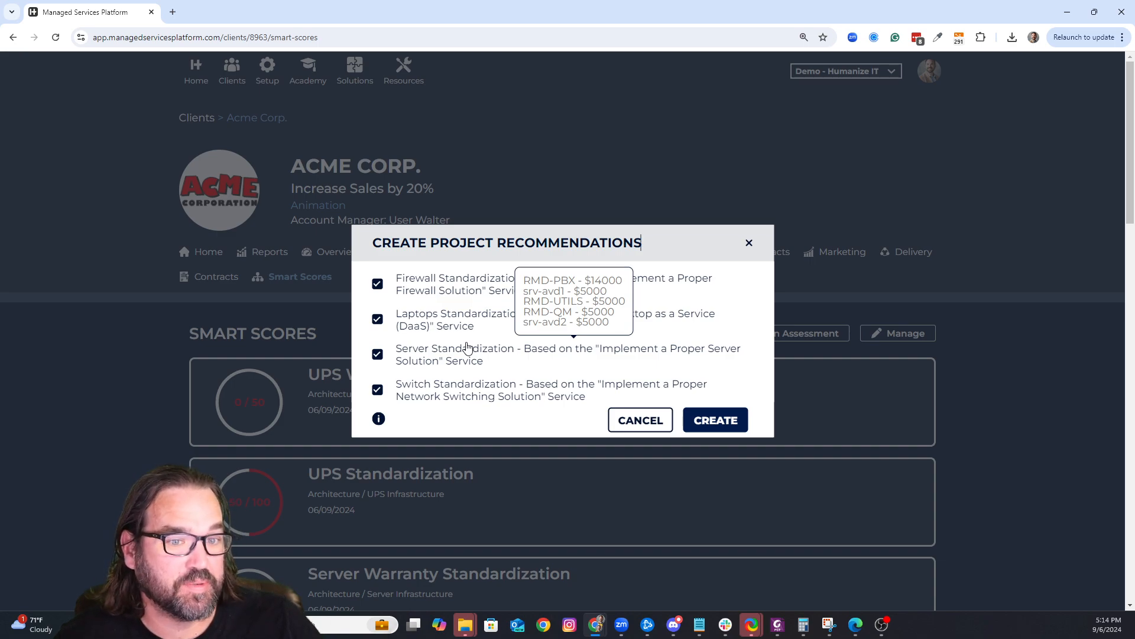
mouse_move(476, 383)
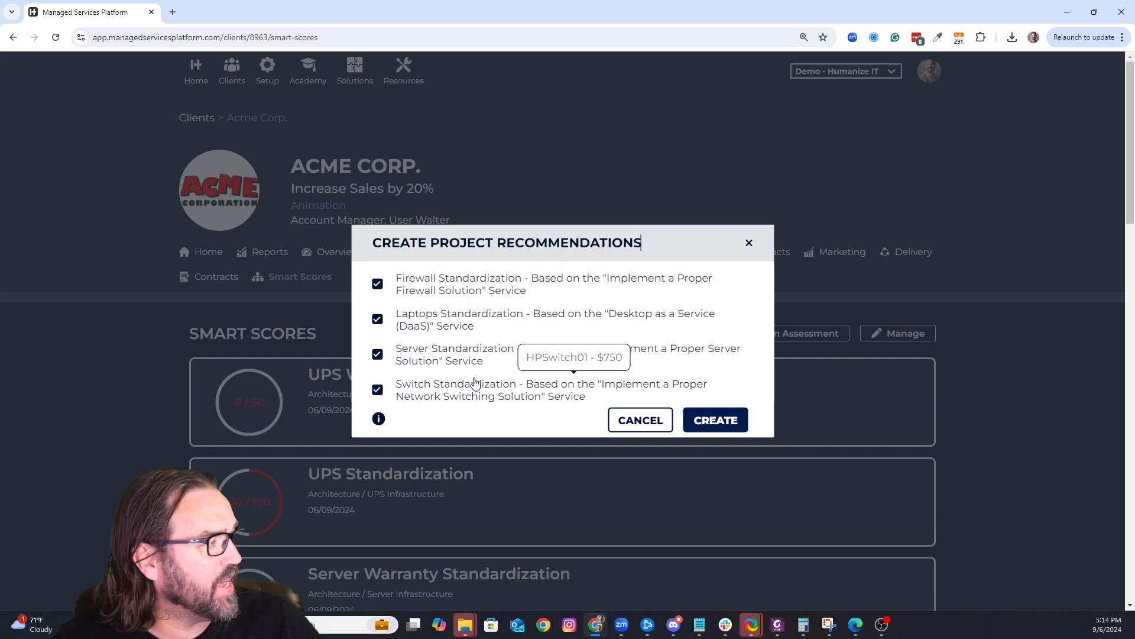
click(714, 421)
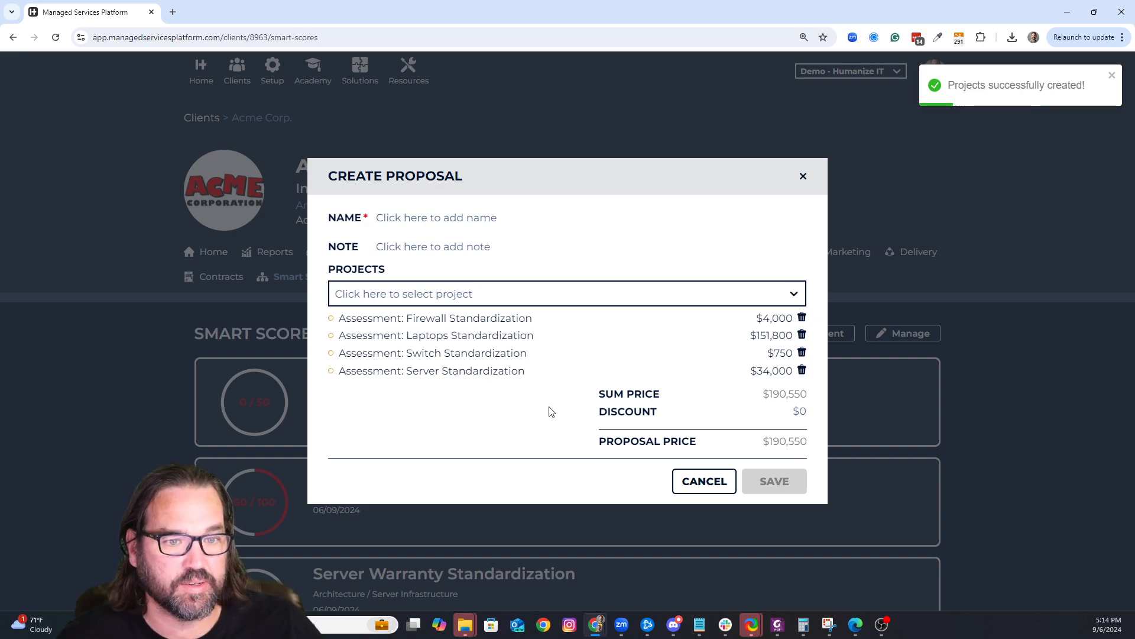
mouse_move(521, 353)
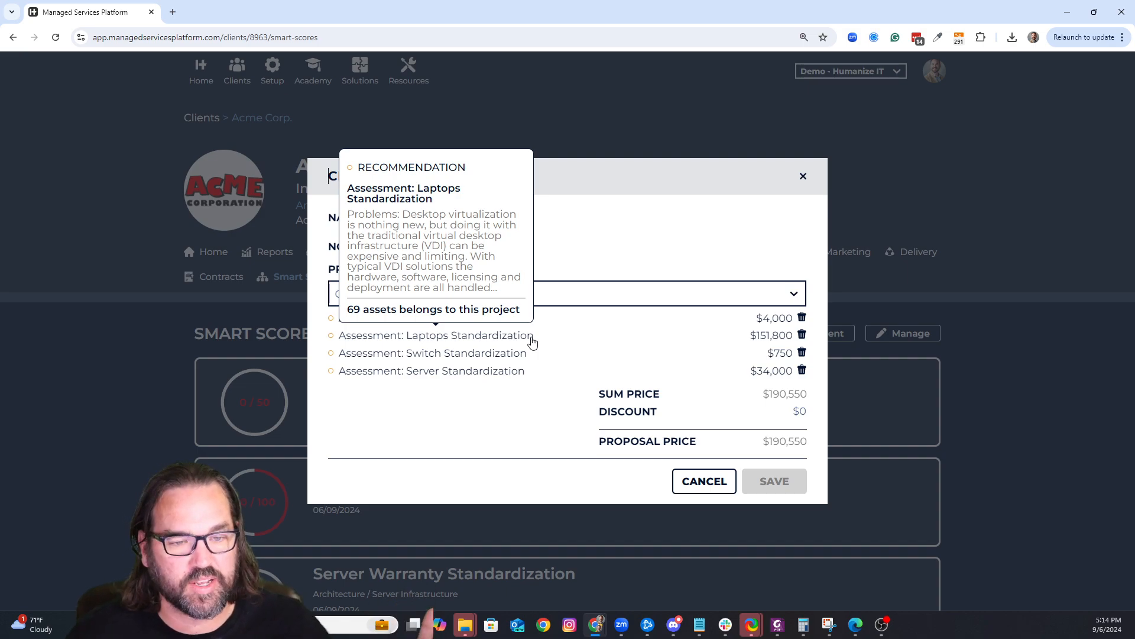
click(714, 496)
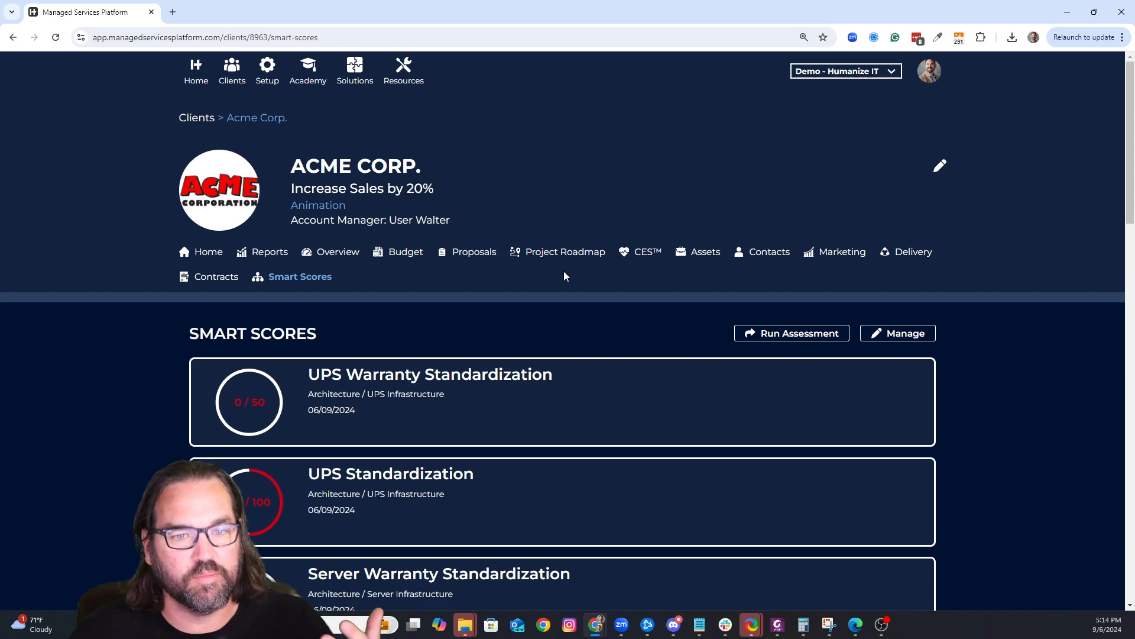
Step: Look through the client's smart scores from UPS Warranty Standardization down to SAN Standardization
scroll(326, 319, down, 2)
scroll(327, 324, down, 5)
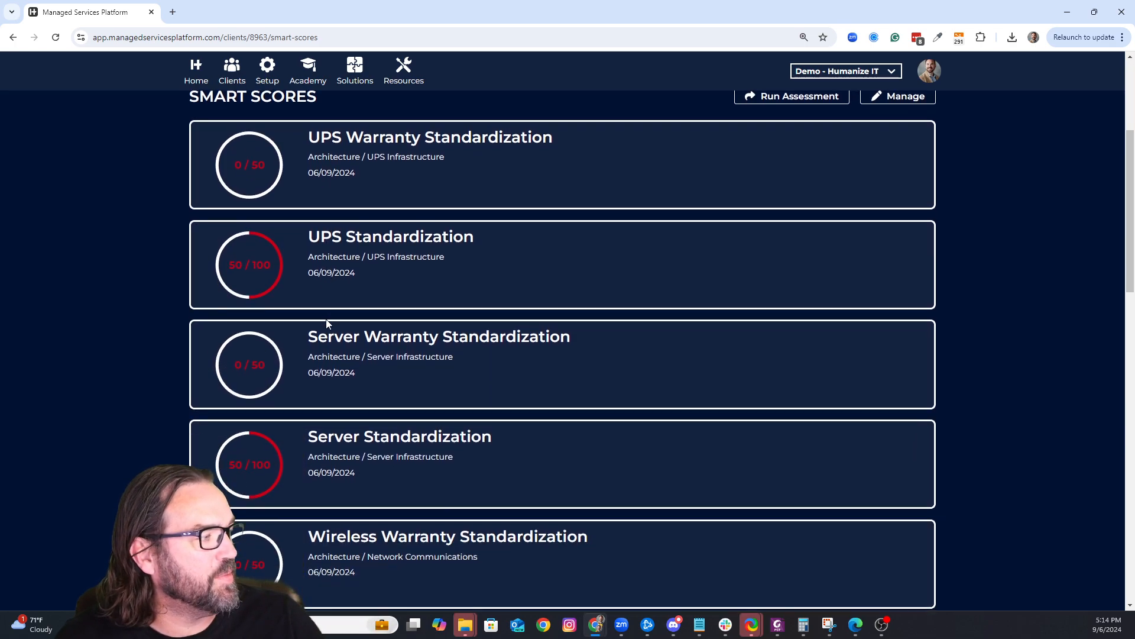
scroll(324, 331, down, 13)
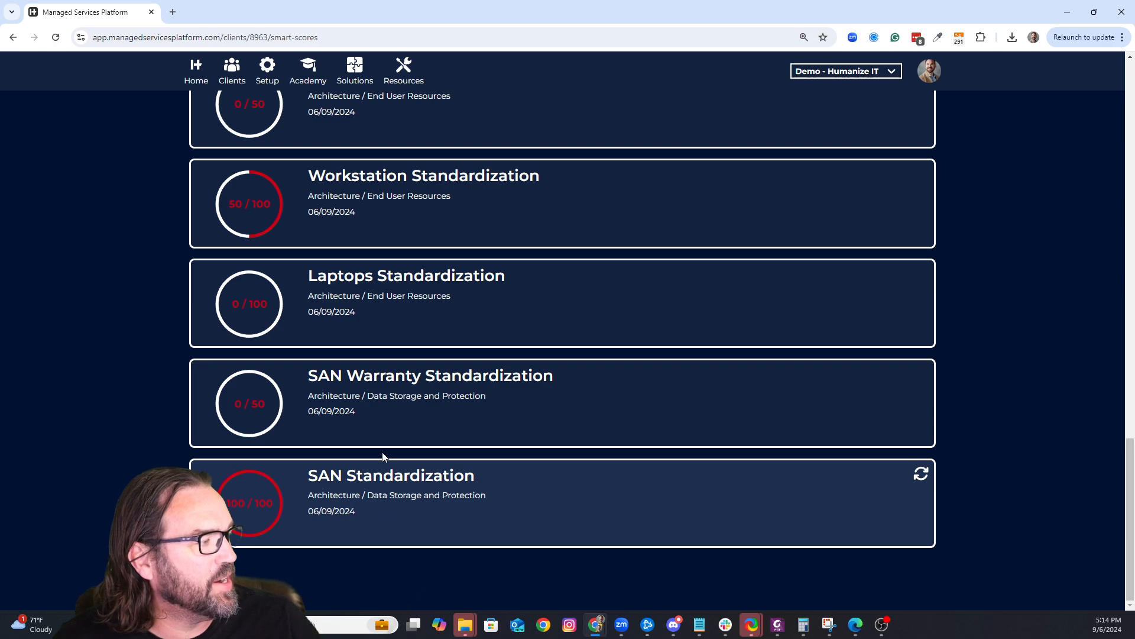
scroll(389, 409, up, 7)
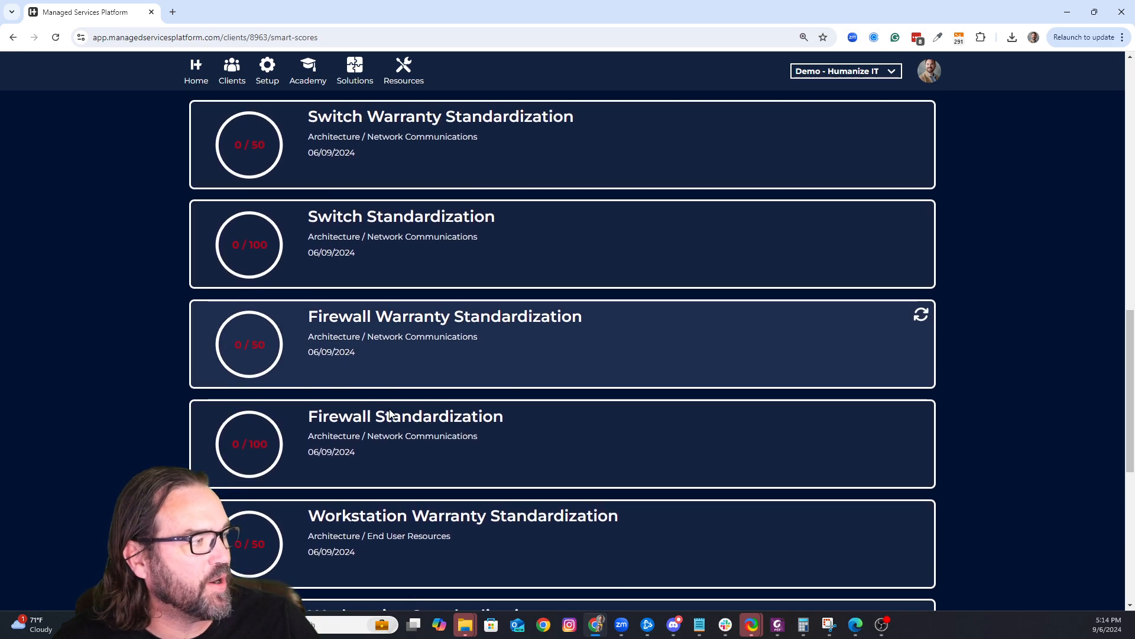
scroll(389, 412, up, 6)
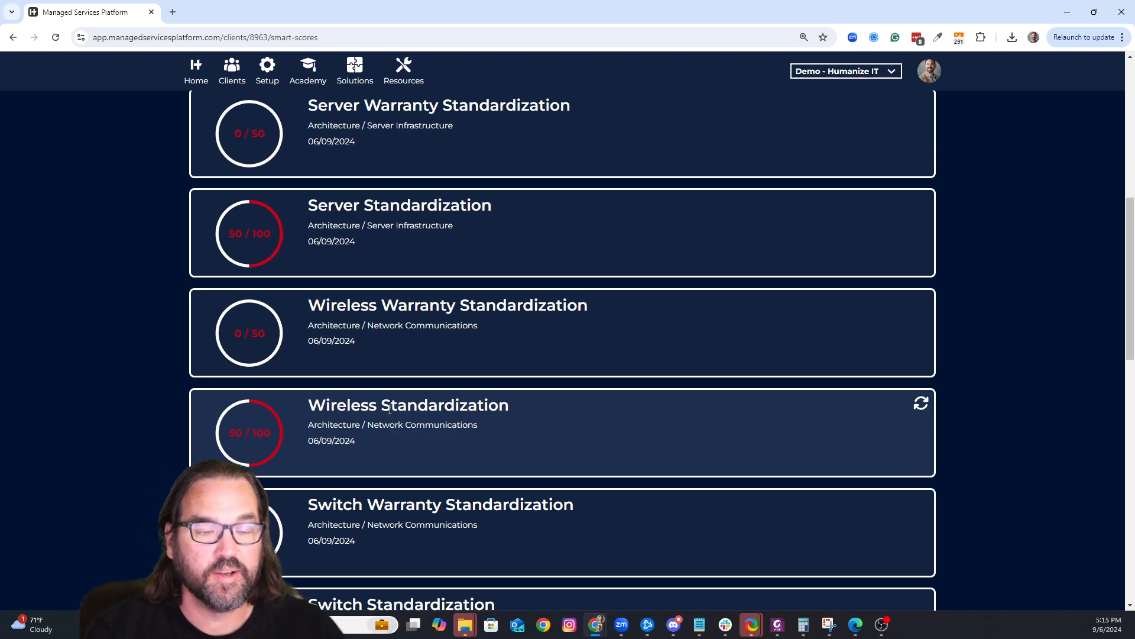
scroll(389, 408, up, 7)
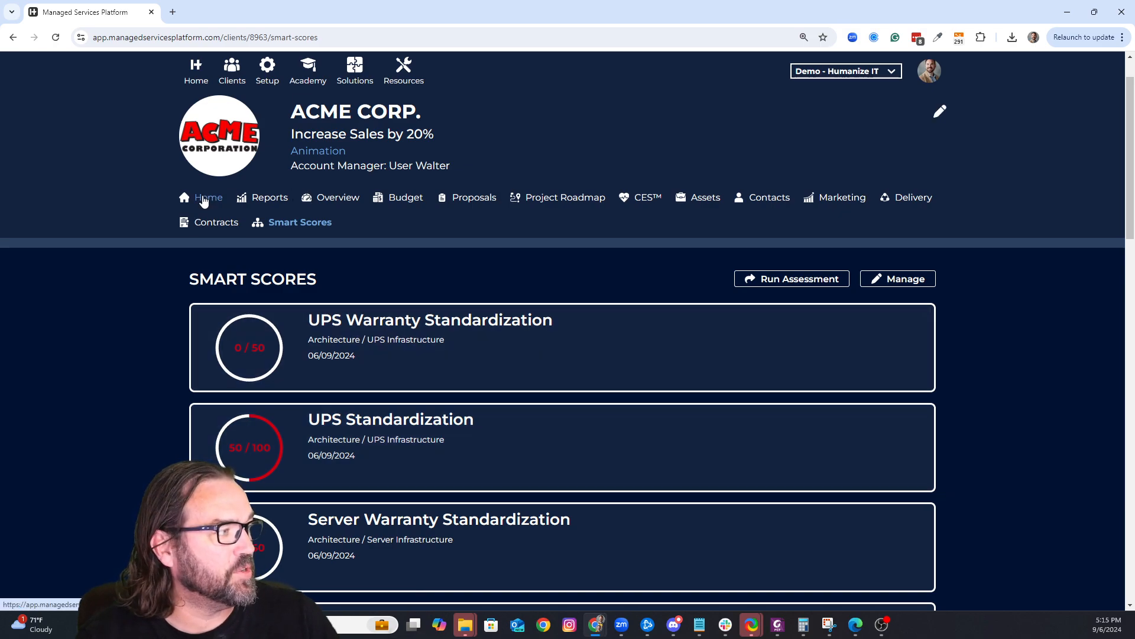
Step: Open the client's home page and locate the Smart Assessment widget
click(202, 198)
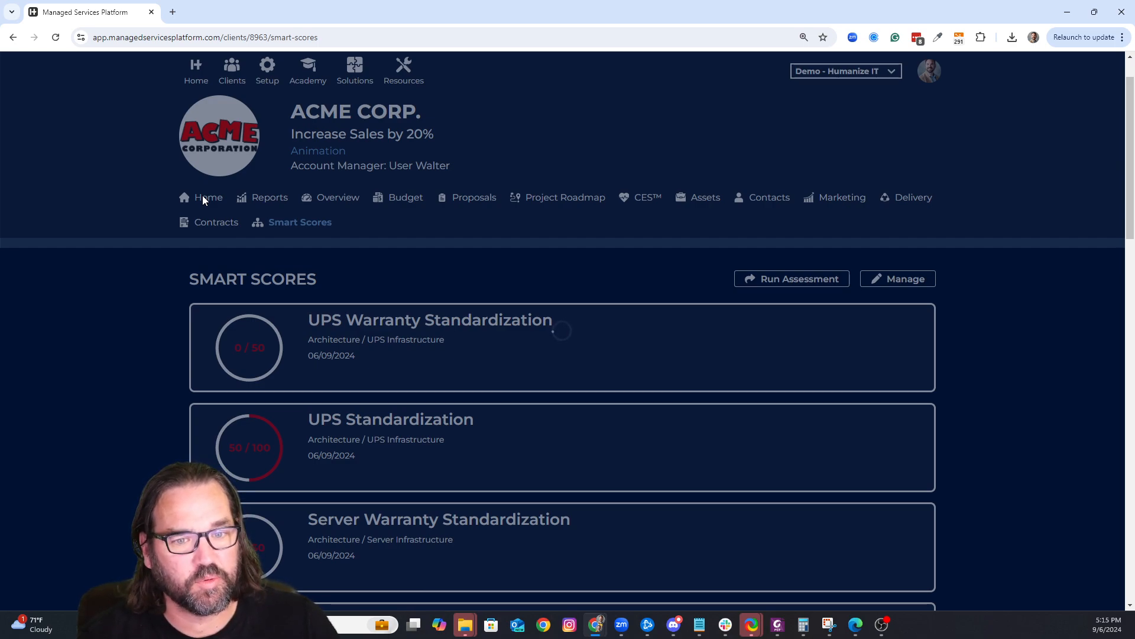
scroll(477, 465, down, 2)
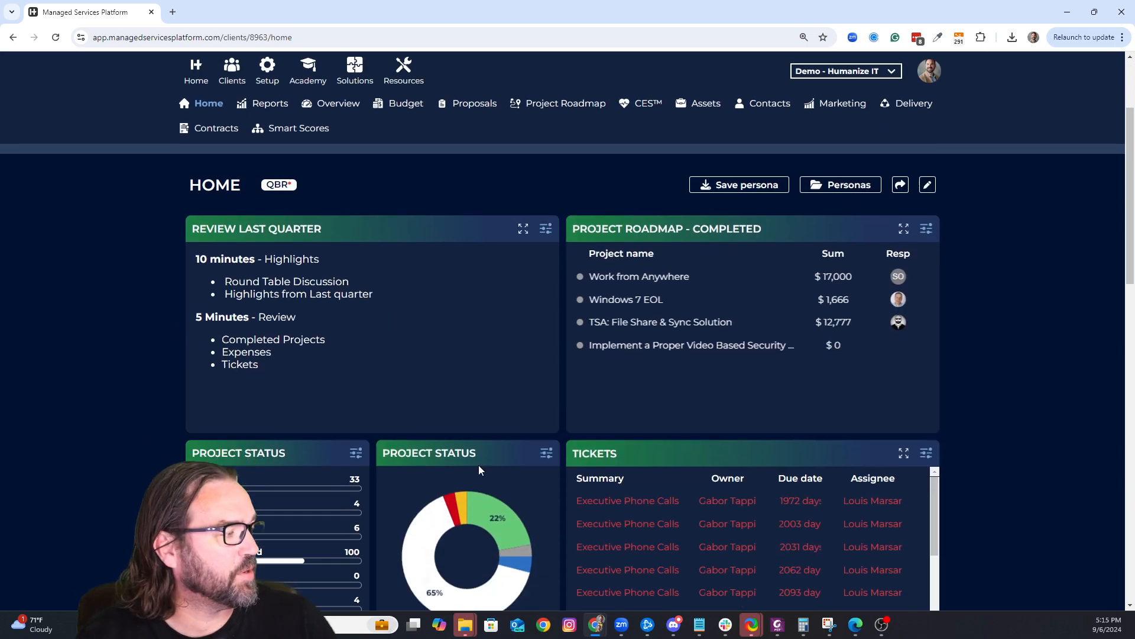
scroll(479, 469, down, 10)
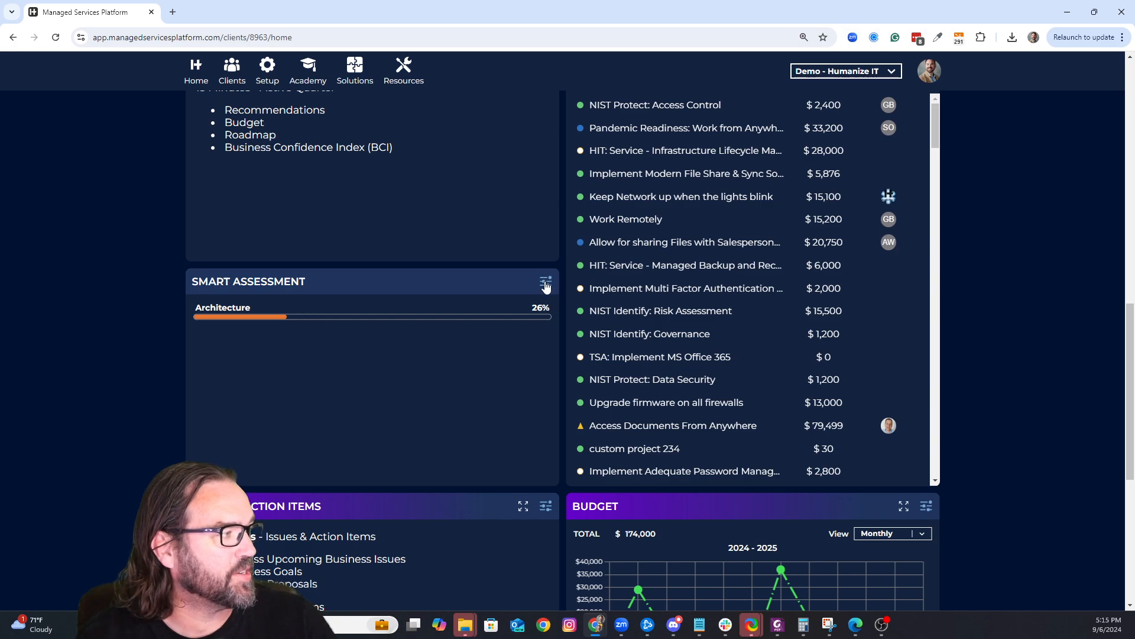
Step: Group the Smart Assessment widget by assessment and look through its entries
click(546, 283)
click(506, 354)
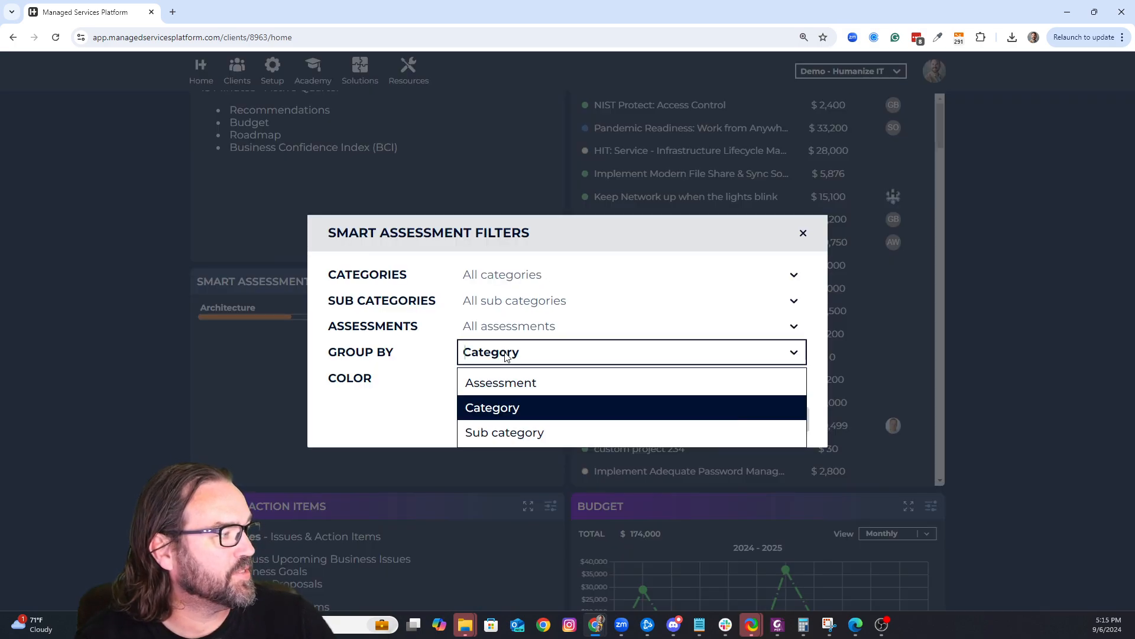
click(512, 384)
click(776, 419)
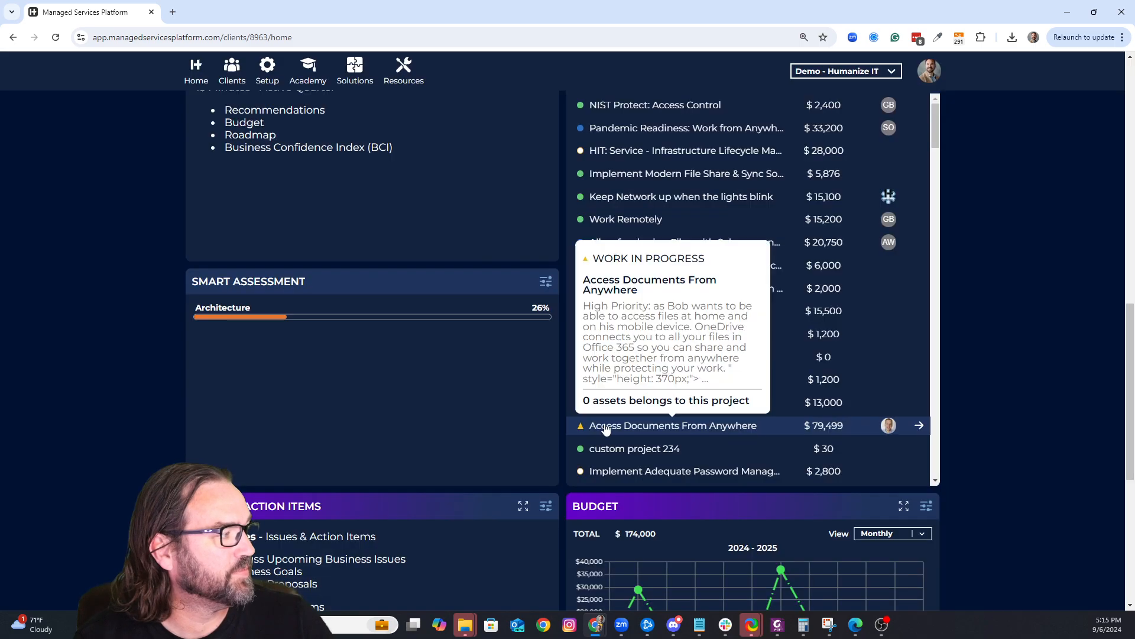
scroll(397, 386, down, 3)
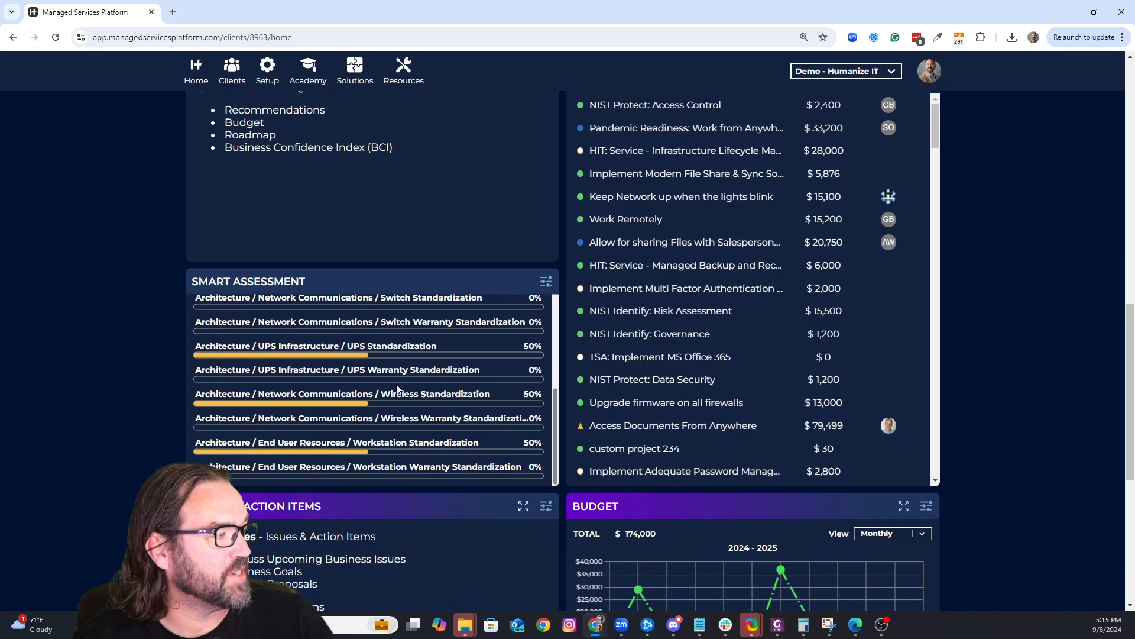
Step: Group the Smart Assessment widget by sub category and review it alongside the other home page widgets
click(545, 281)
click(566, 358)
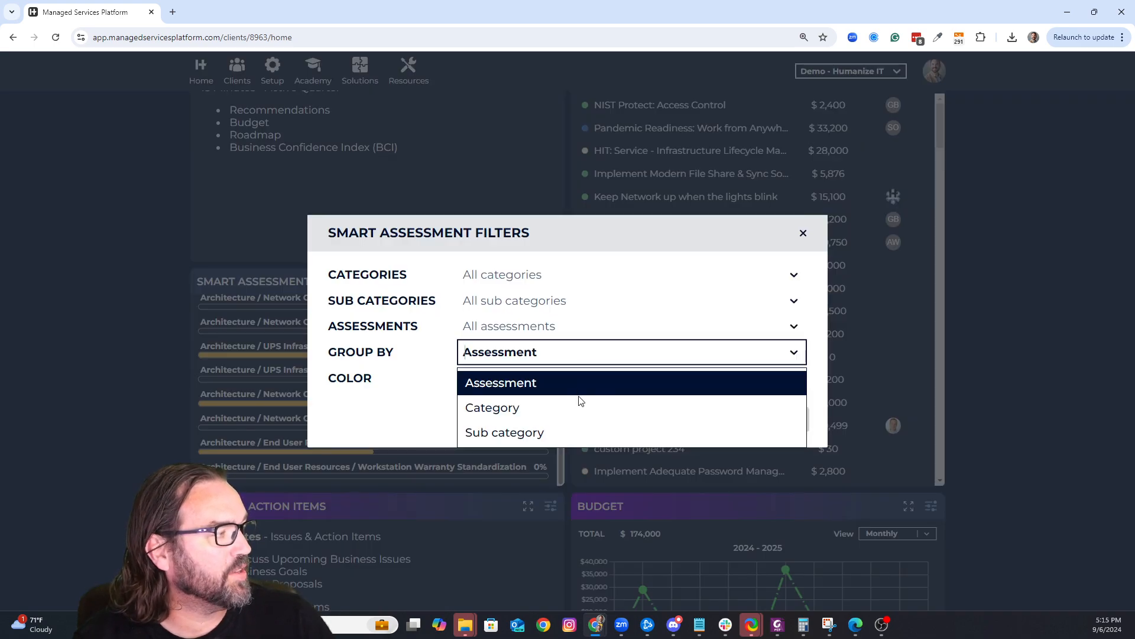
click(569, 428)
click(770, 430)
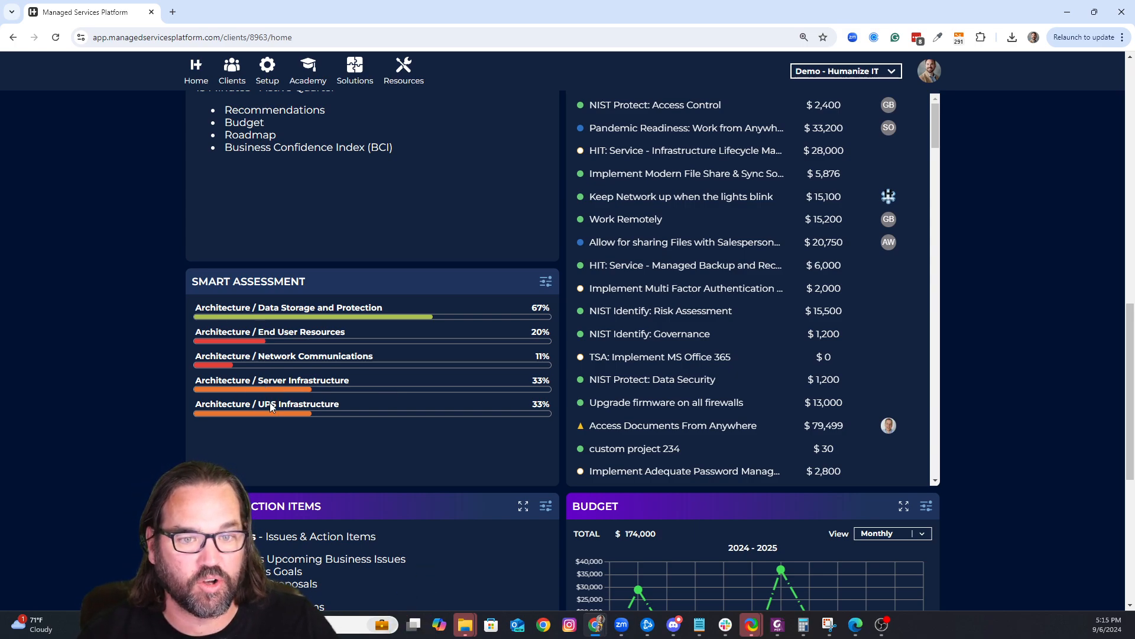
scroll(409, 371, up, 3)
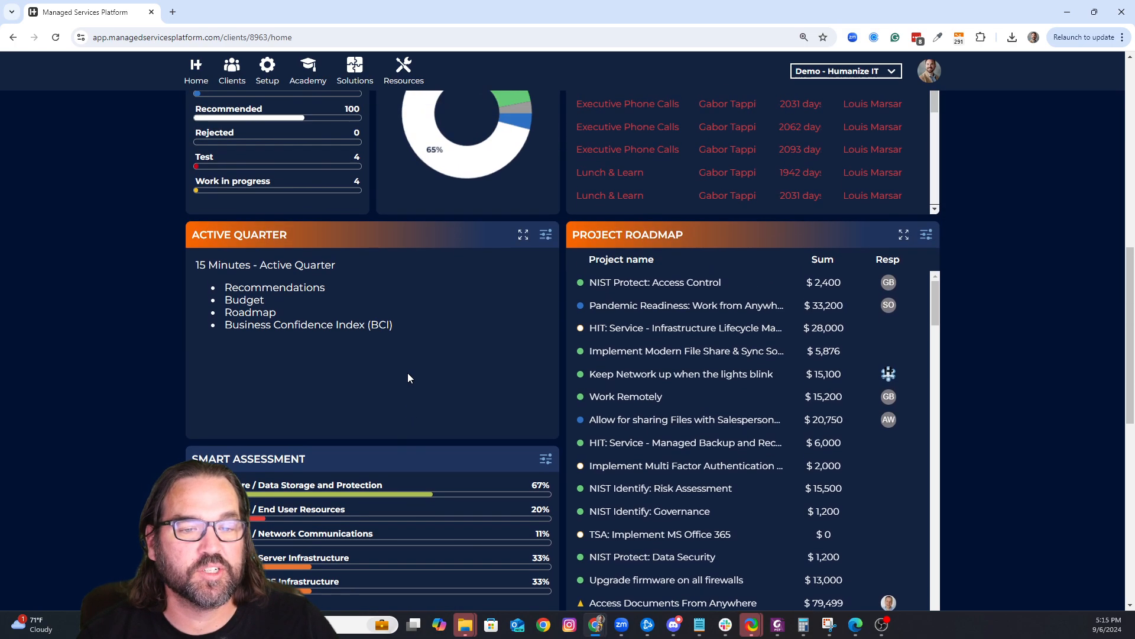
scroll(407, 373, up, 7)
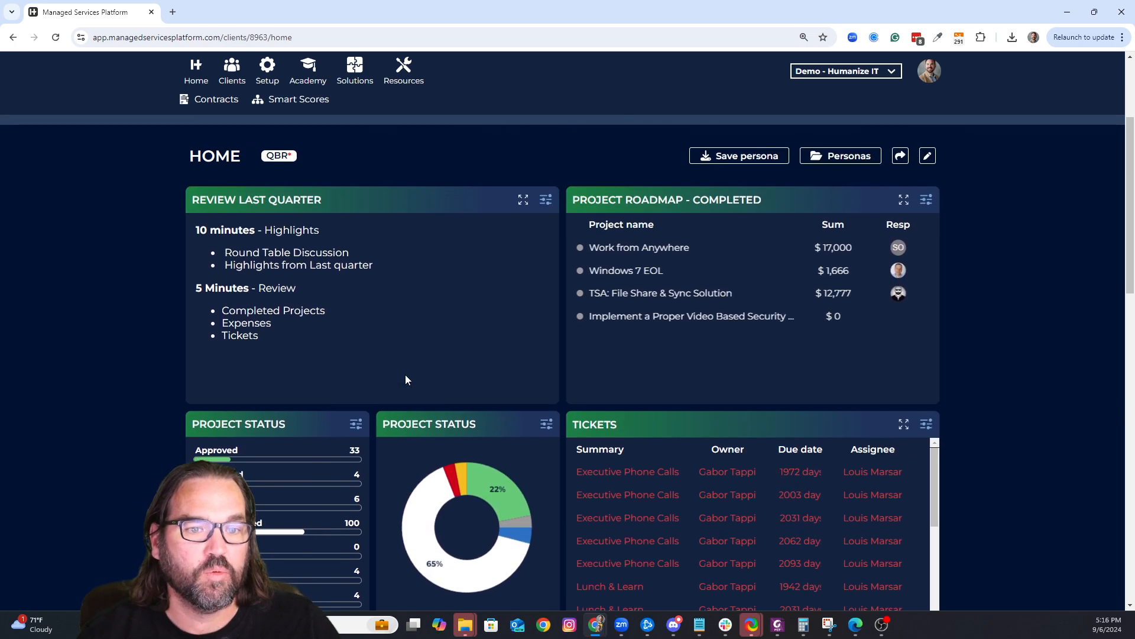
scroll(406, 379, down, 10)
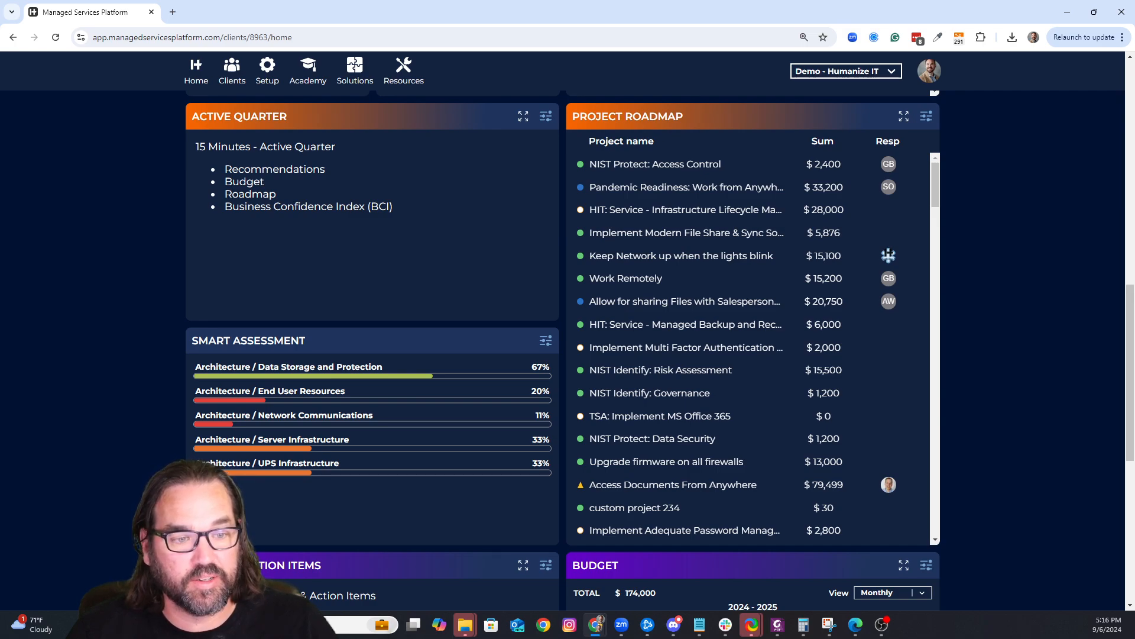
Step: Open the smart assessments setup and expand the Architecture category to show its sub categories
click(267, 70)
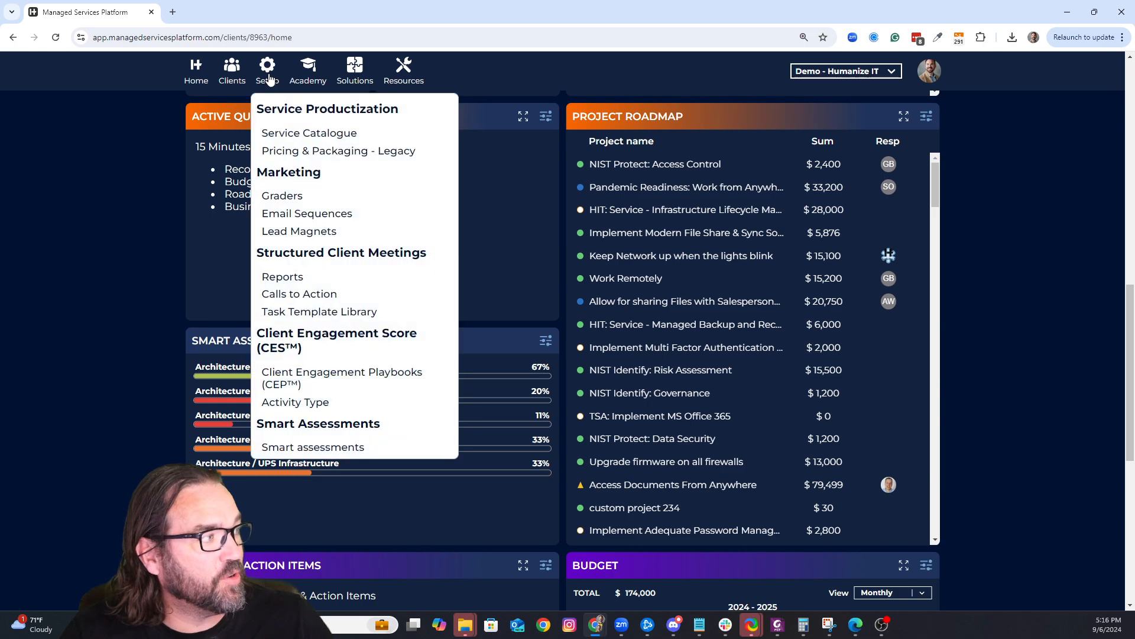
click(311, 447)
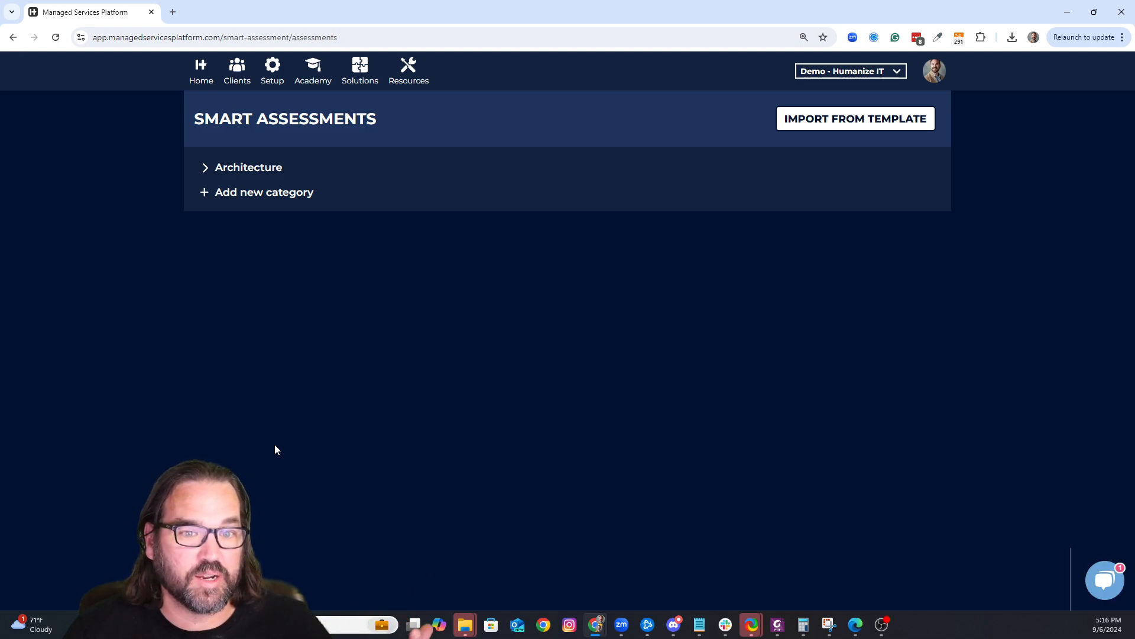
click(205, 171)
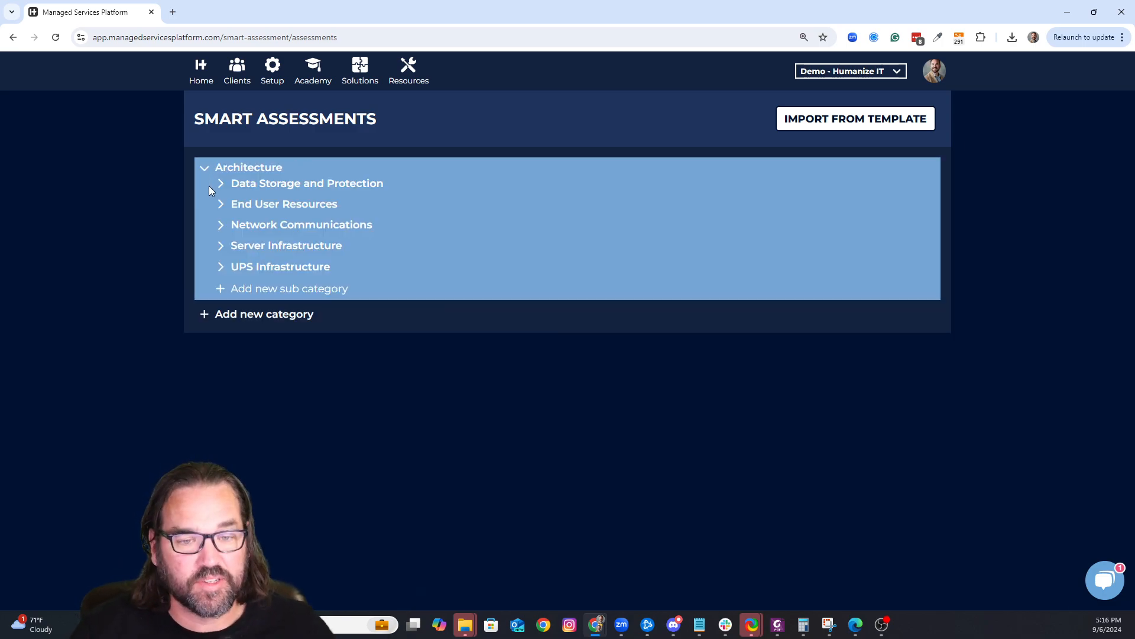